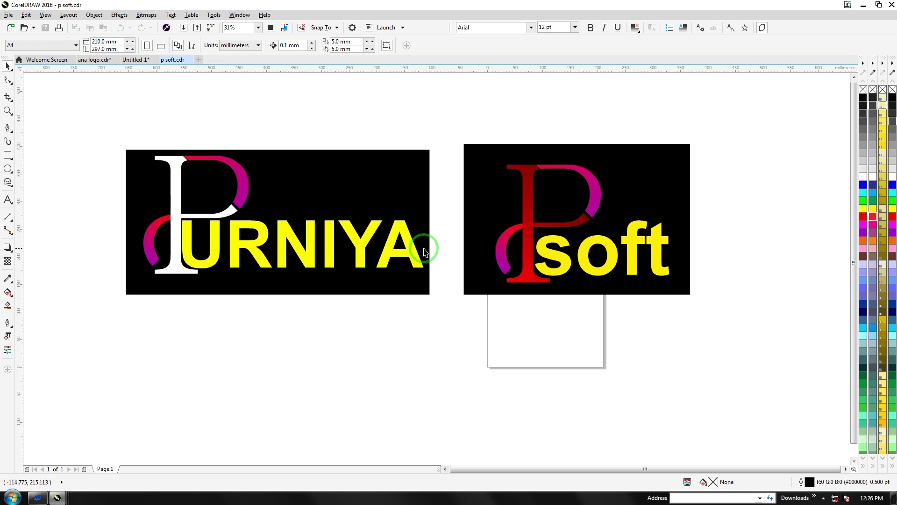
Select the existing logos, then just the PURNIYA logo group
drag(90, 128, 747, 336)
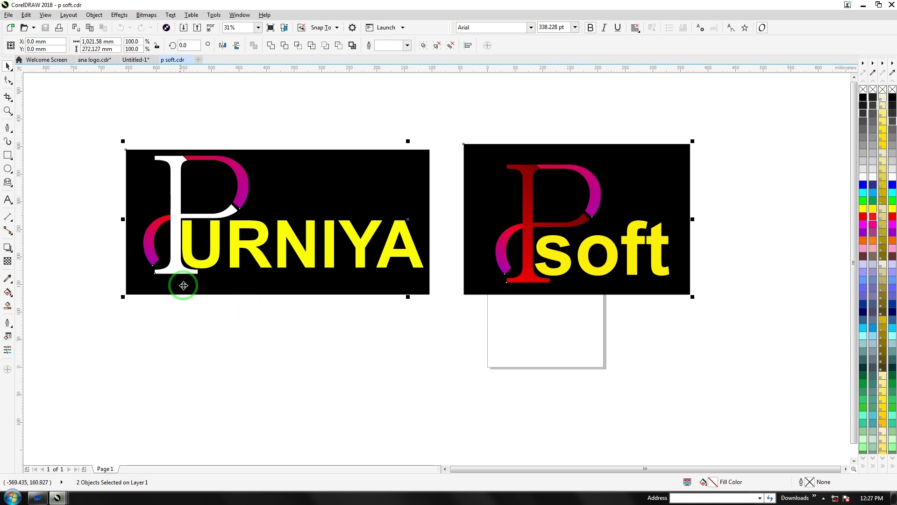
scroll(201, 252, up, 1)
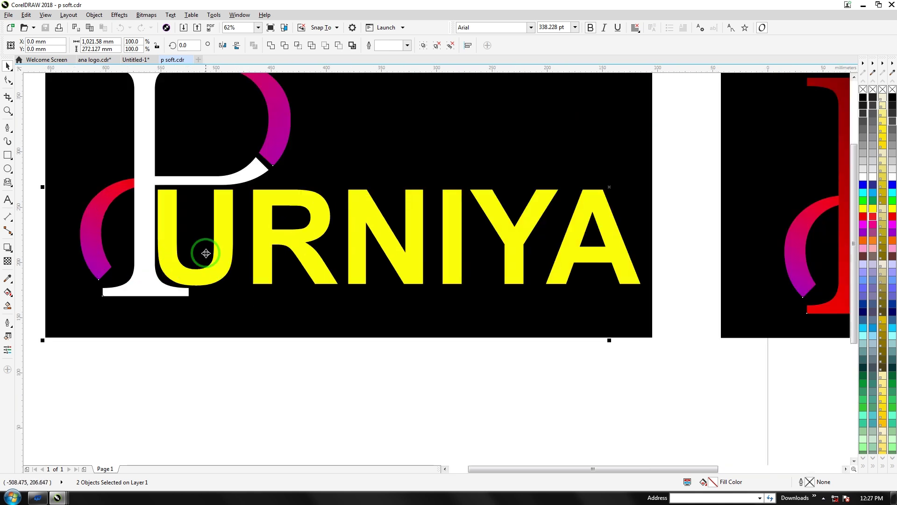
scroll(207, 257, down, 1)
click(187, 229)
drag(80, 125, 459, 337)
scroll(181, 208, up, 1)
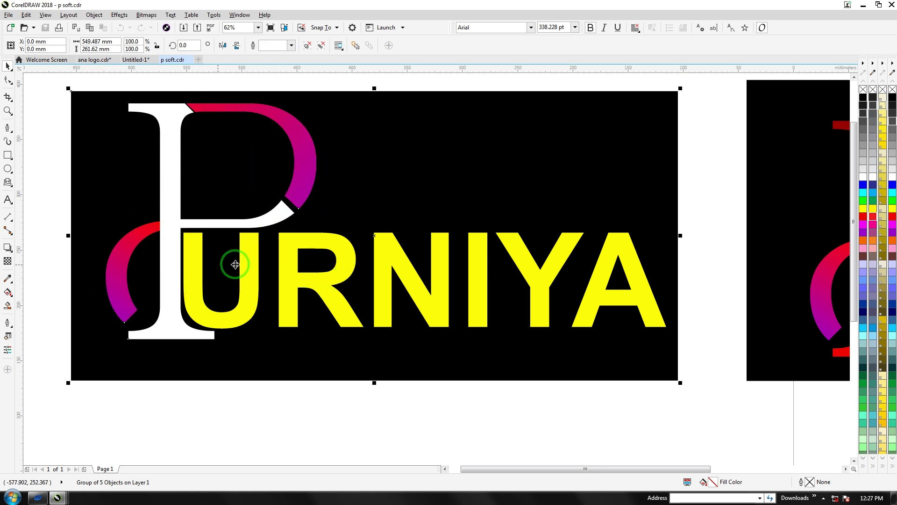
scroll(262, 236, down, 2)
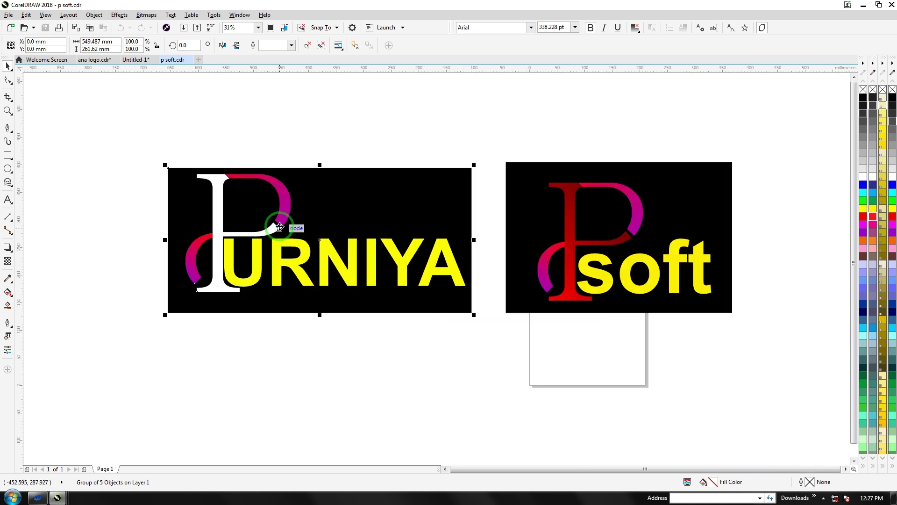
scroll(281, 226, up, 2)
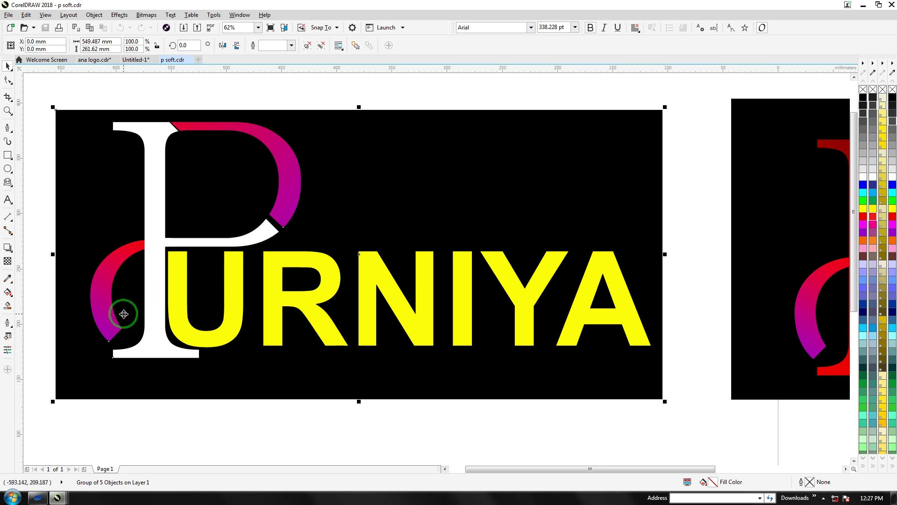
Start a new document and type a bold letter P on its page
click(198, 59)
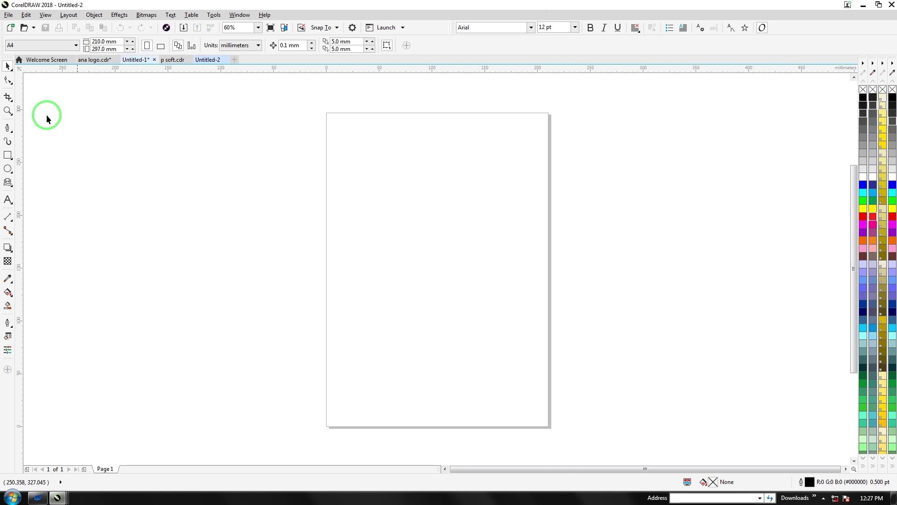
click(8, 201)
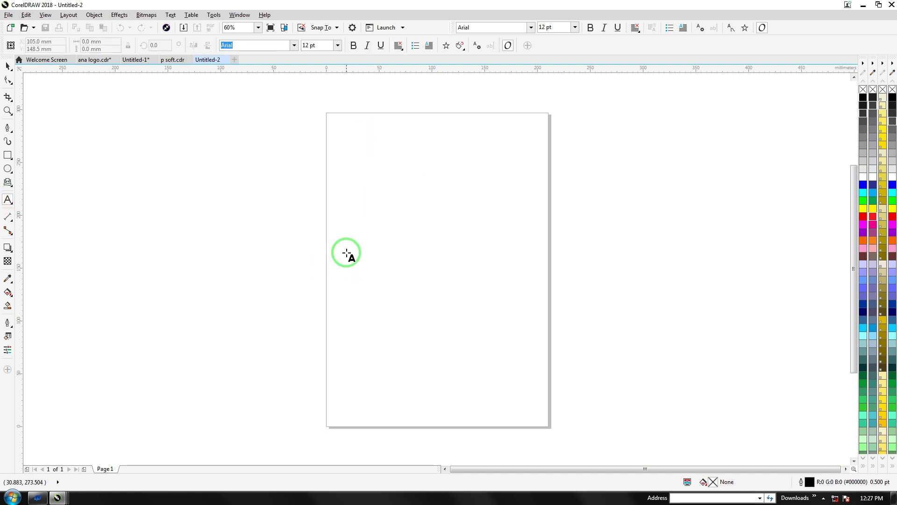
click(347, 253)
text(P)
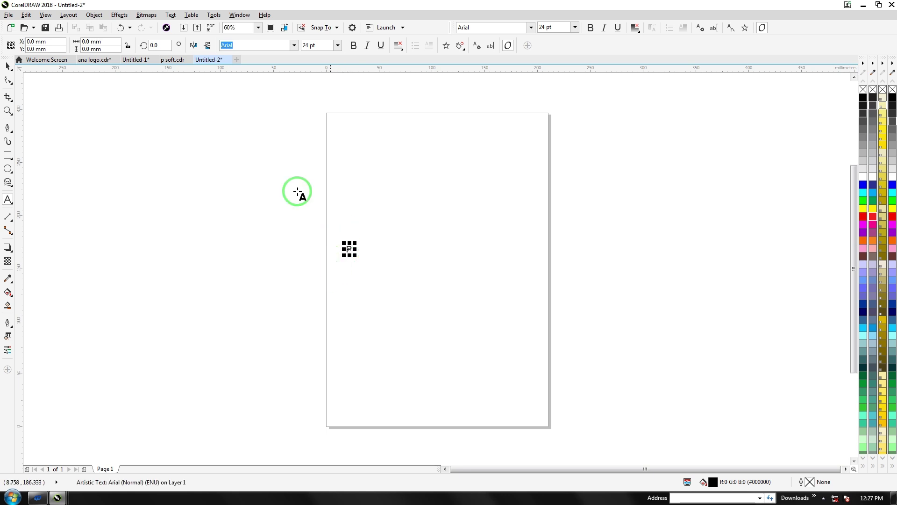
click(355, 49)
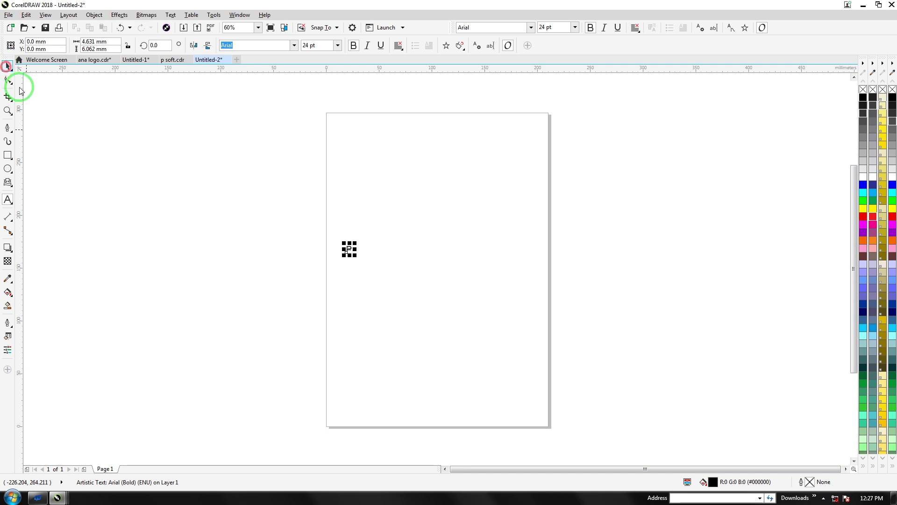
Scale the P up into a large bold letter
drag(356, 256, 502, 369)
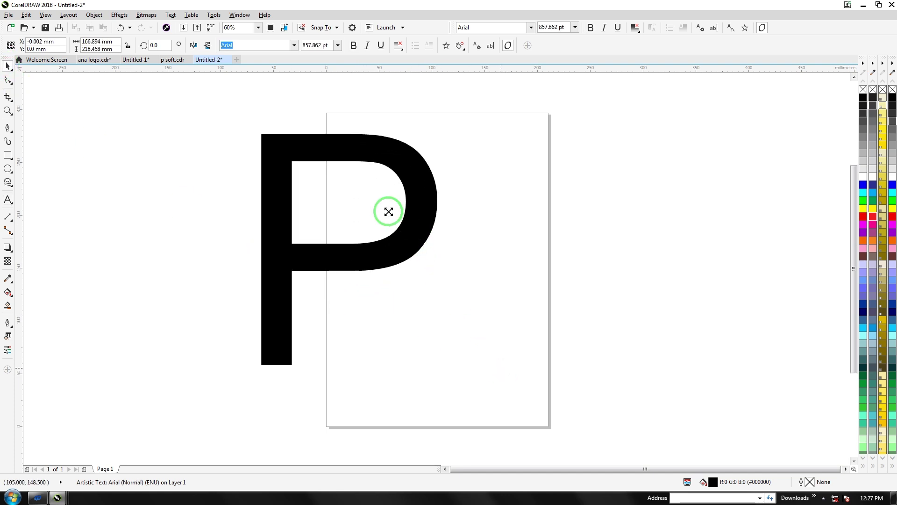
click(340, 141)
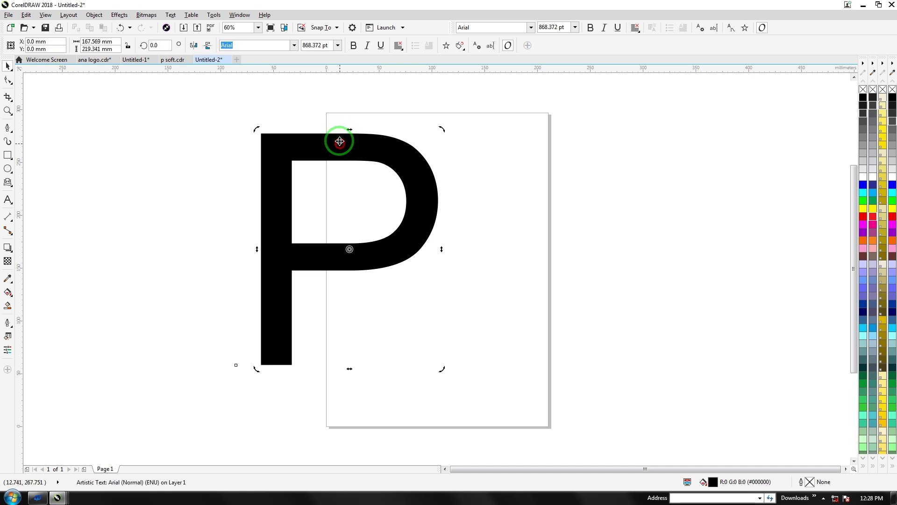
click(352, 46)
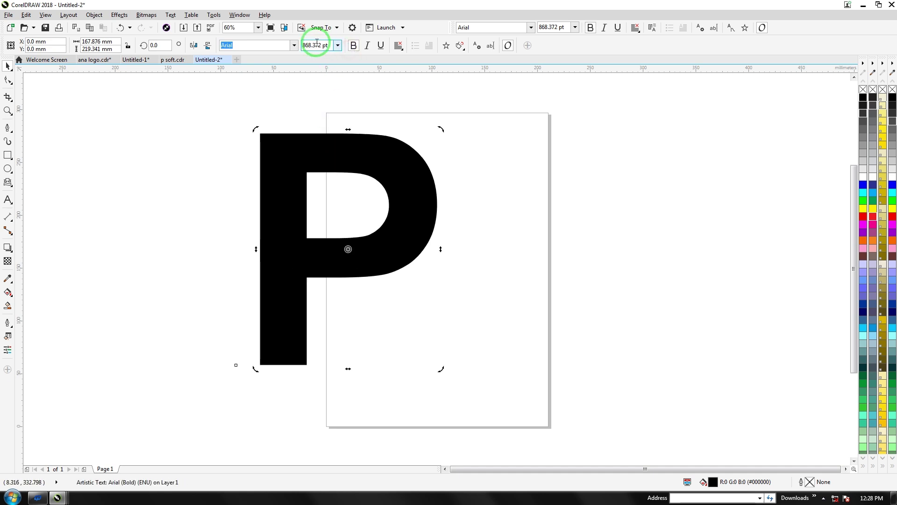
Change the P's font to Calisto MT and move it onto the page
click(293, 46)
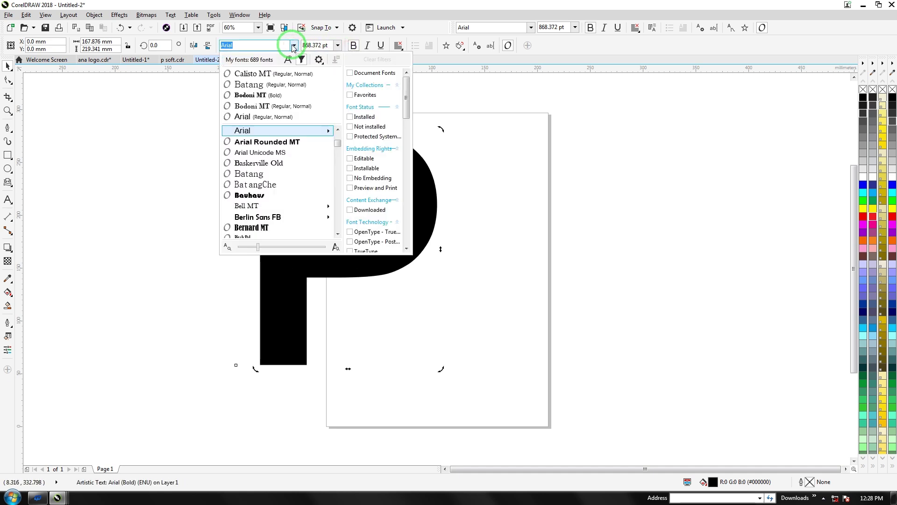
click(264, 76)
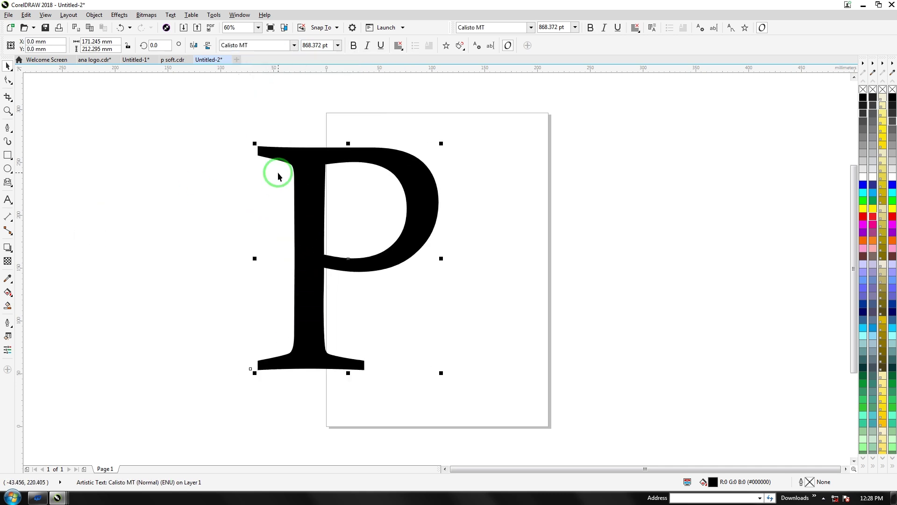
drag(315, 277, 382, 291)
click(250, 230)
click(371, 244)
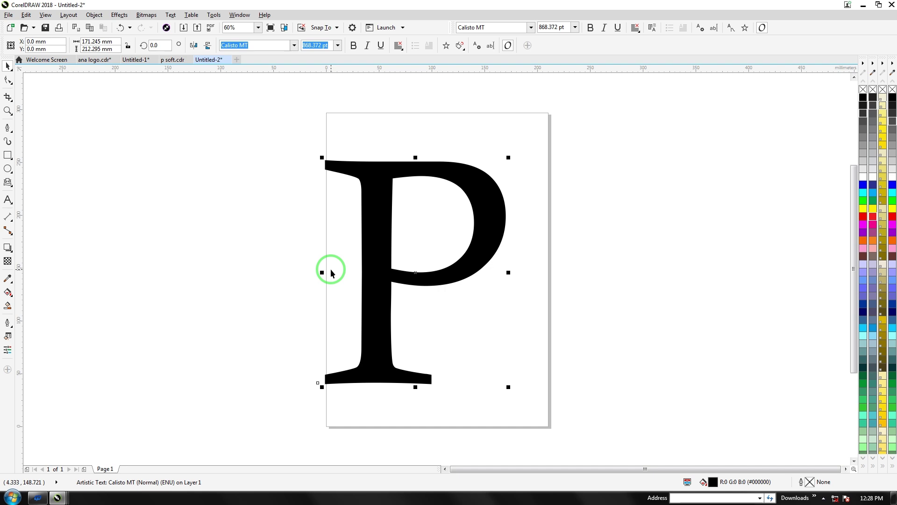
Convert the P to curves with Ctrl+Q and reposition it
key(ctrl+q)
drag(368, 247, 266, 251)
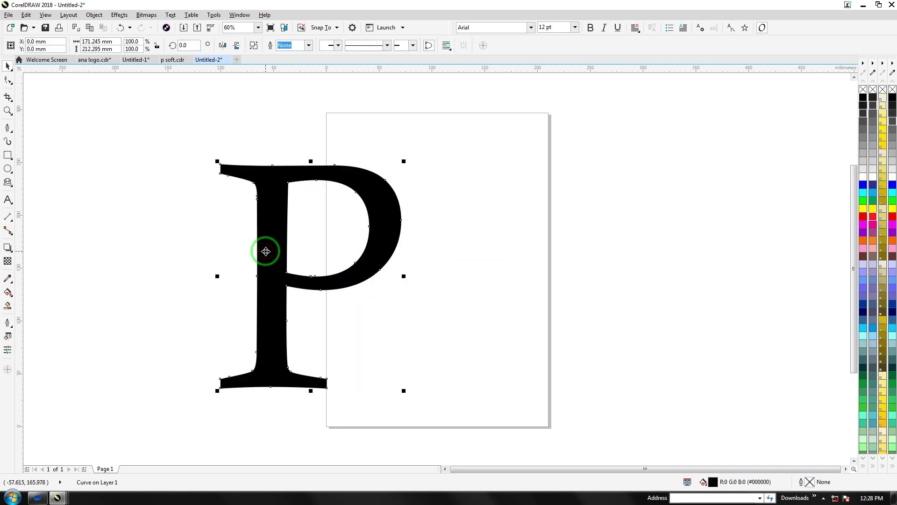
drag(271, 283, 284, 267)
Fill the P dark teal (R0 G51 B51) and shift it right and down
click(863, 241)
click(863, 256)
click(863, 279)
click(864, 287)
click(864, 295)
click(864, 308)
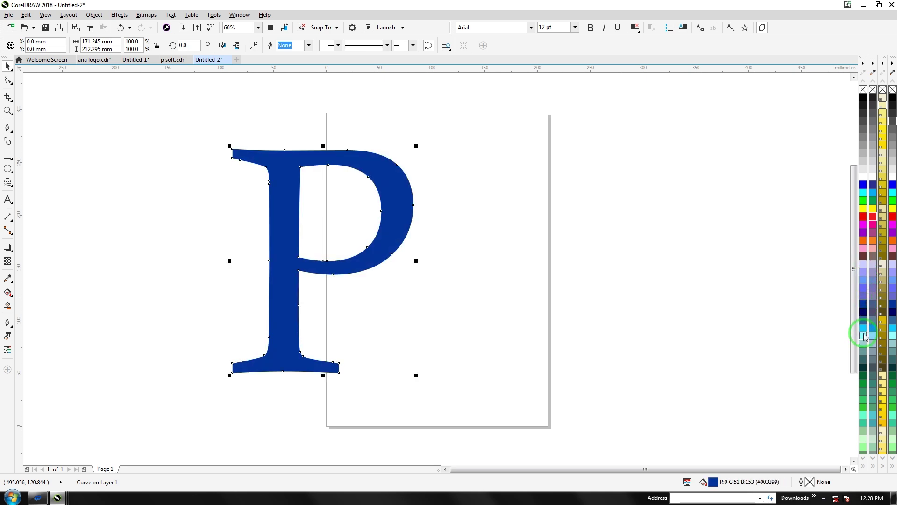
click(864, 368)
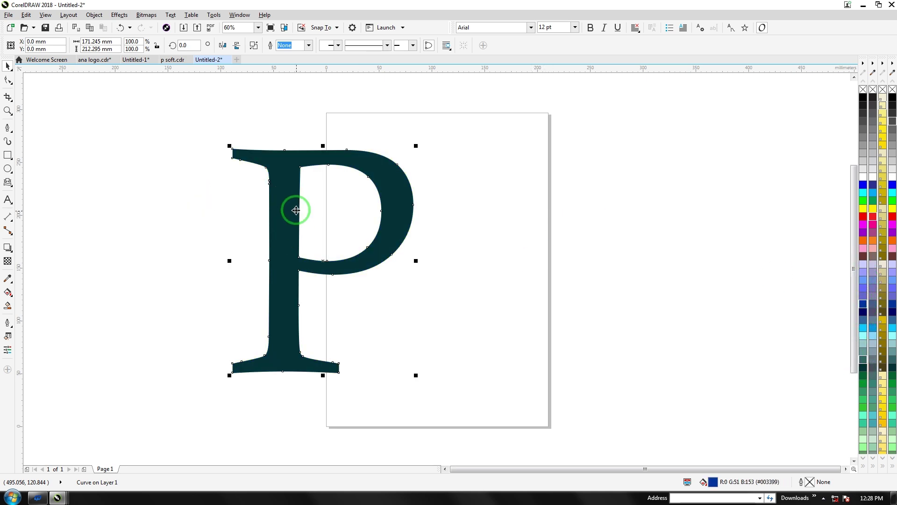
drag(408, 194, 432, 215)
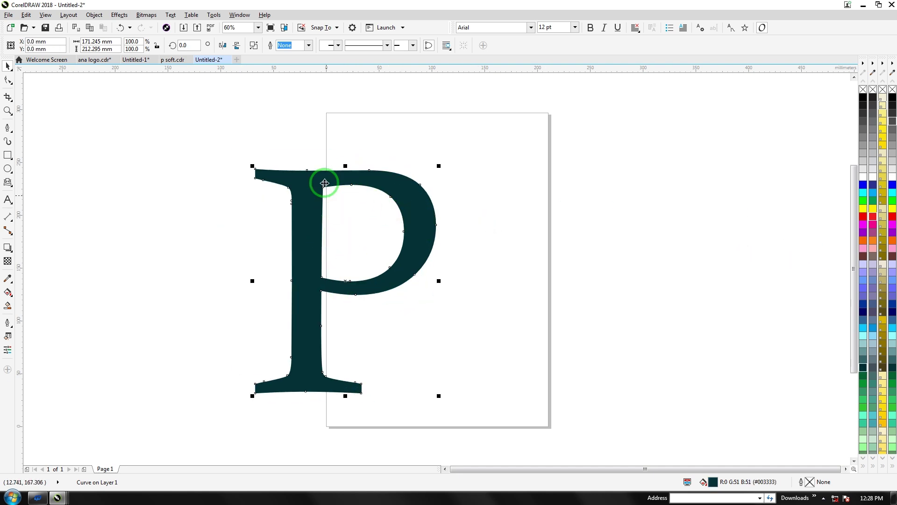
Draw a thin diagonal navy sliver across the P with the Pen tool
click(7, 201)
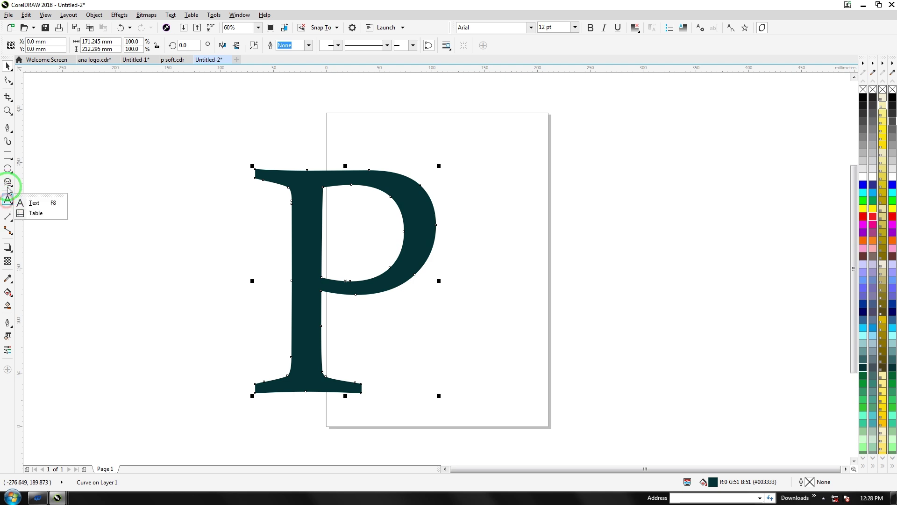
click(8, 182)
click(11, 127)
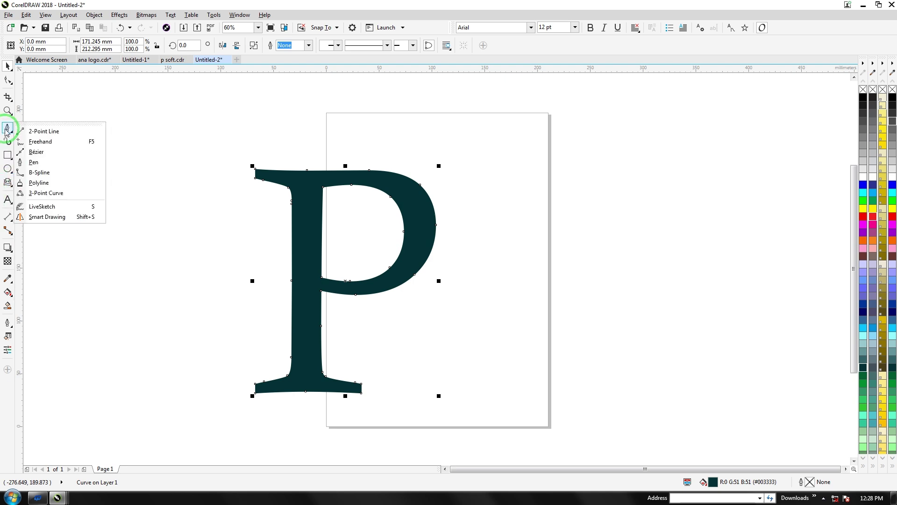
click(12, 127)
click(313, 155)
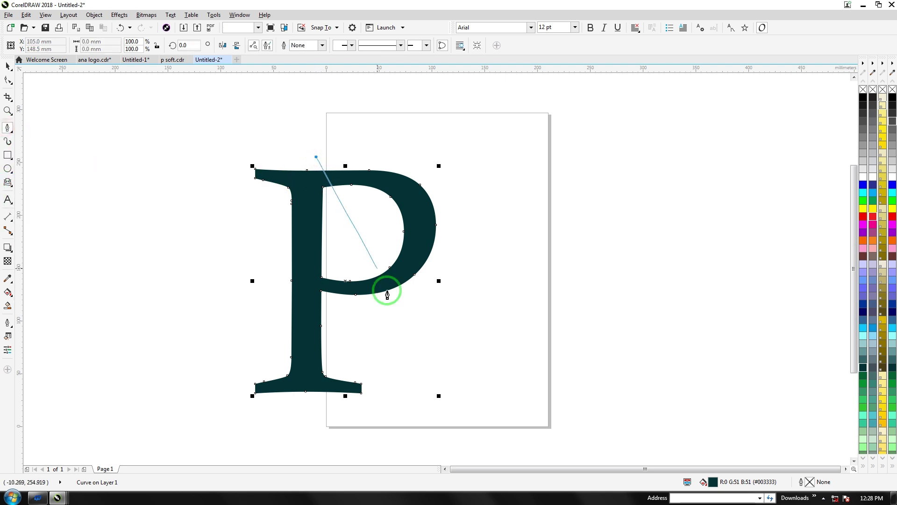
click(431, 393)
click(439, 382)
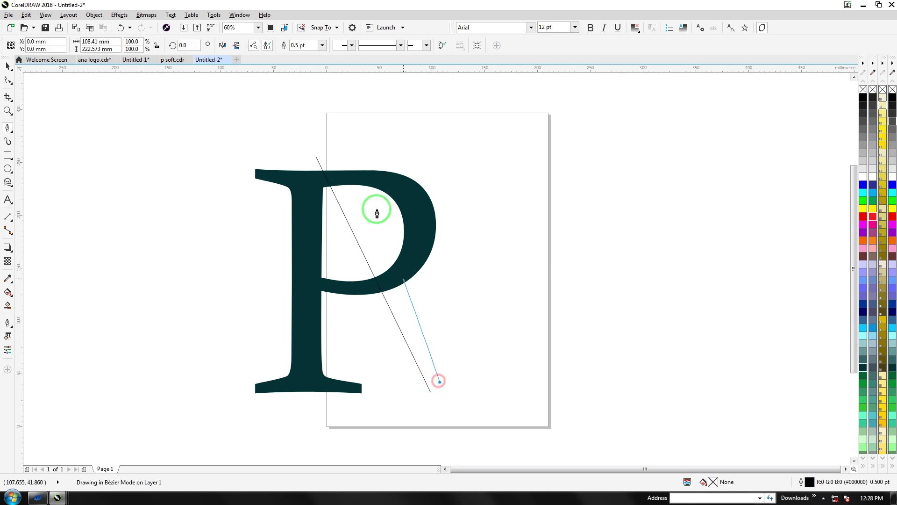
click(315, 156)
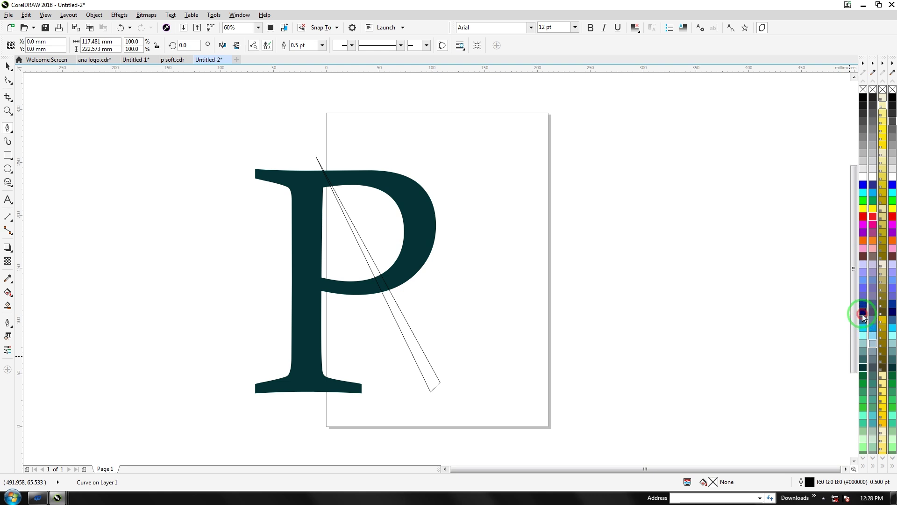
click(863, 313)
Trim the P with the sliver, then delete the sliver
click(9, 65)
mouse_move(147, 122)
mouse_down()
mouse_move(430, 273)
mouse_move(500, 416)
mouse_up()
click(285, 46)
click(394, 331)
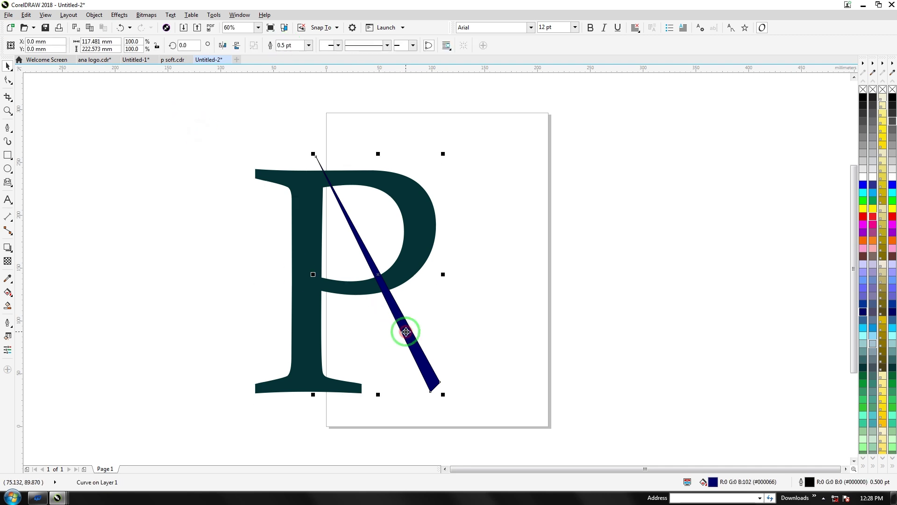
key(Delete)
click(421, 238)
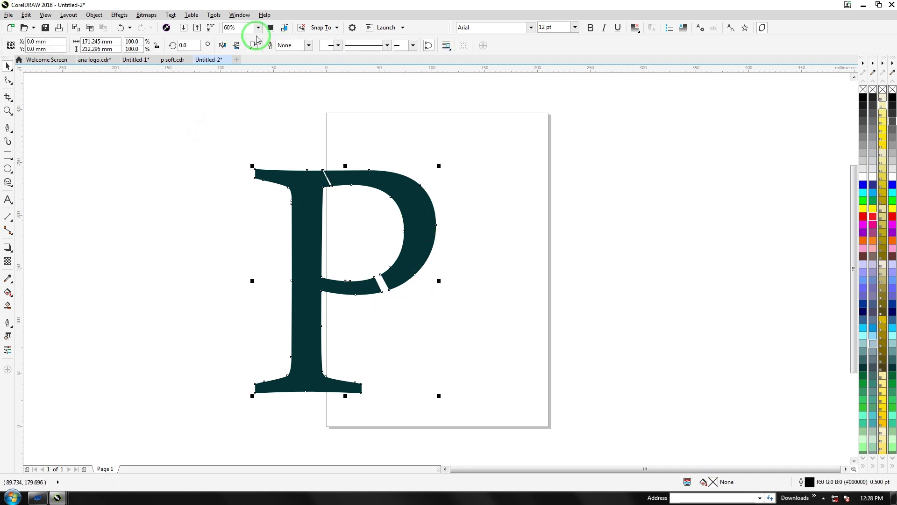
Duplicate the split-off bowl and fill the original bowl orange
click(186, 228)
click(419, 243)
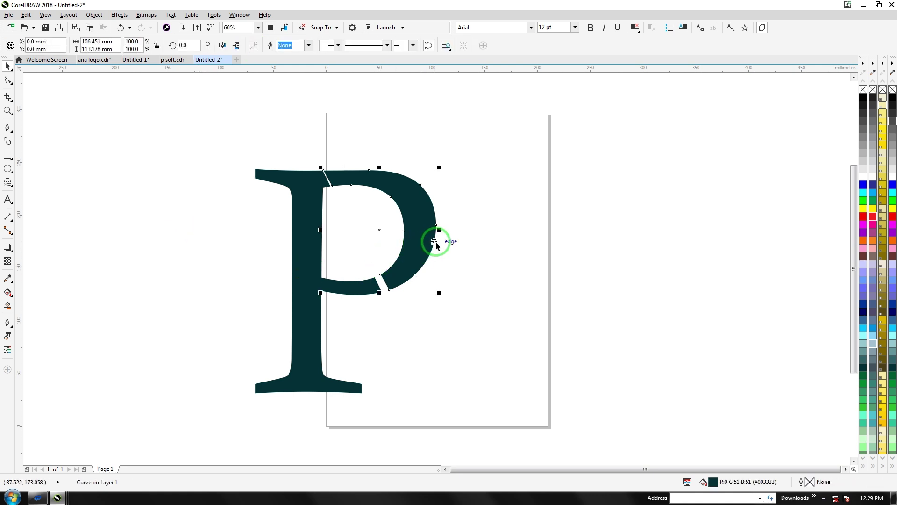
drag(419, 243, 530, 222)
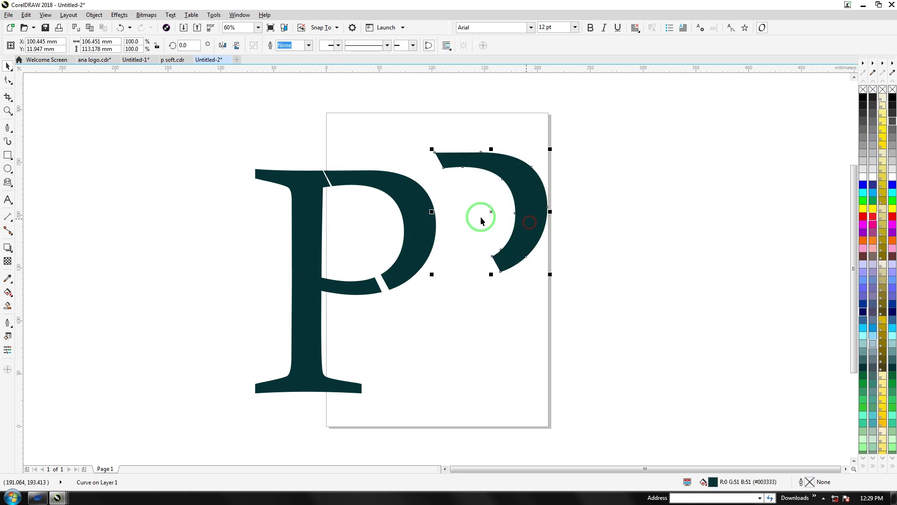
click(421, 220)
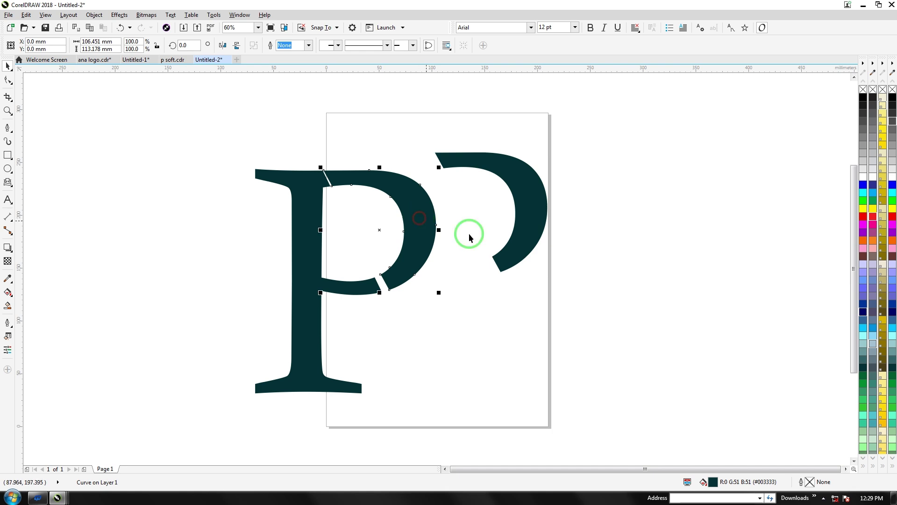
click(863, 240)
Move the spare copy aside and place a bowl copy slightly left and down
click(441, 315)
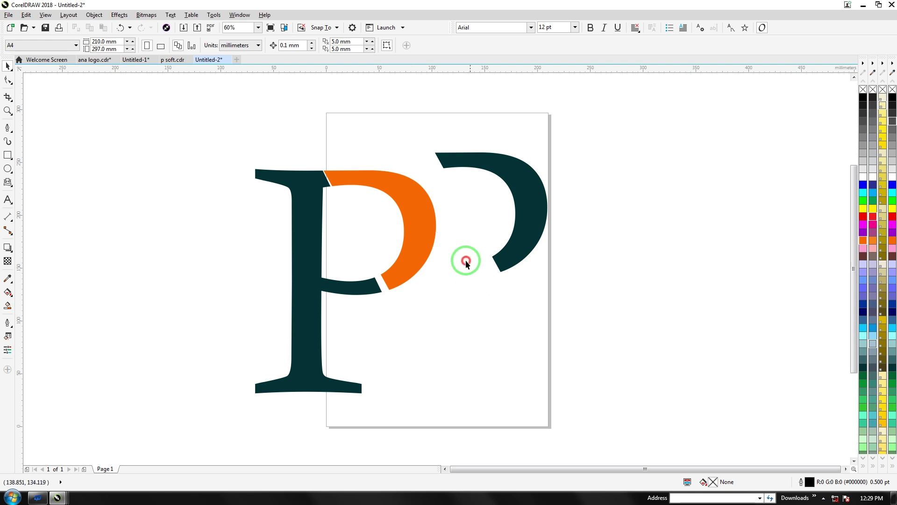
drag(530, 221, 170, 250)
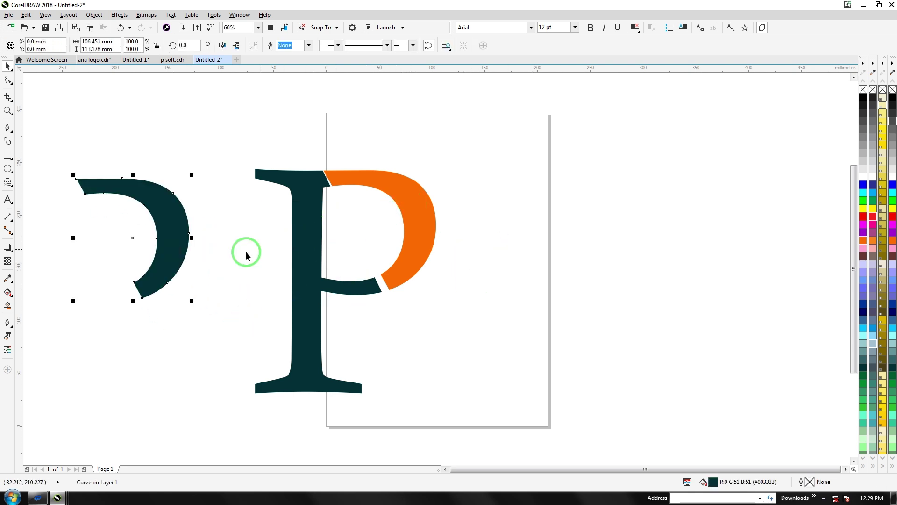
click(417, 213)
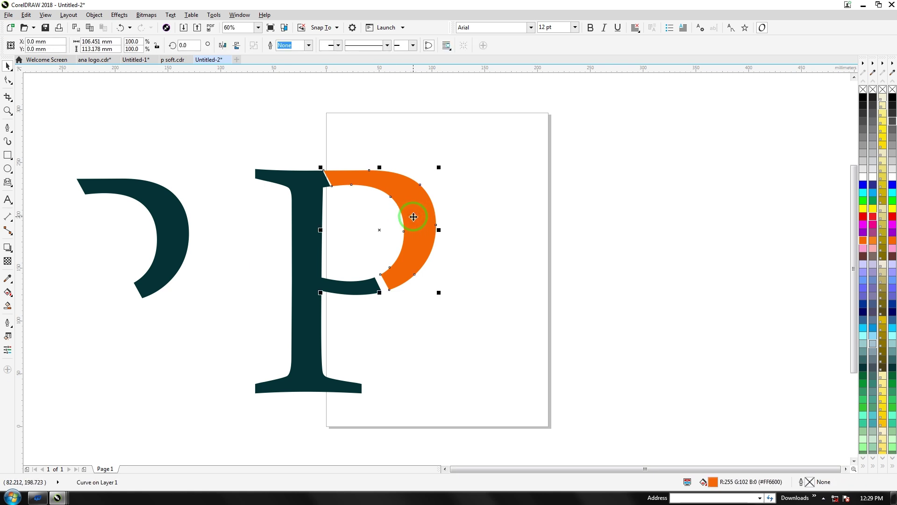
drag(411, 219, 417, 214)
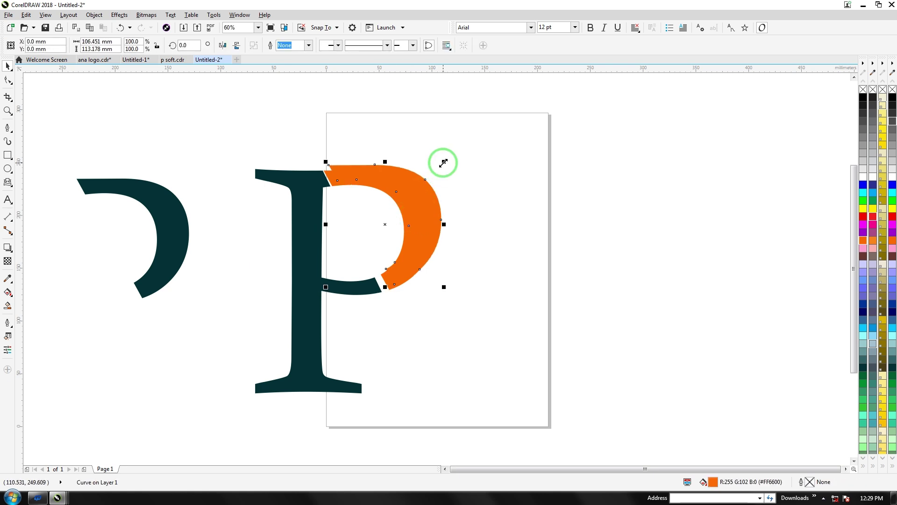
drag(443, 162, 437, 169)
click(444, 174)
drag(401, 195, 381, 197)
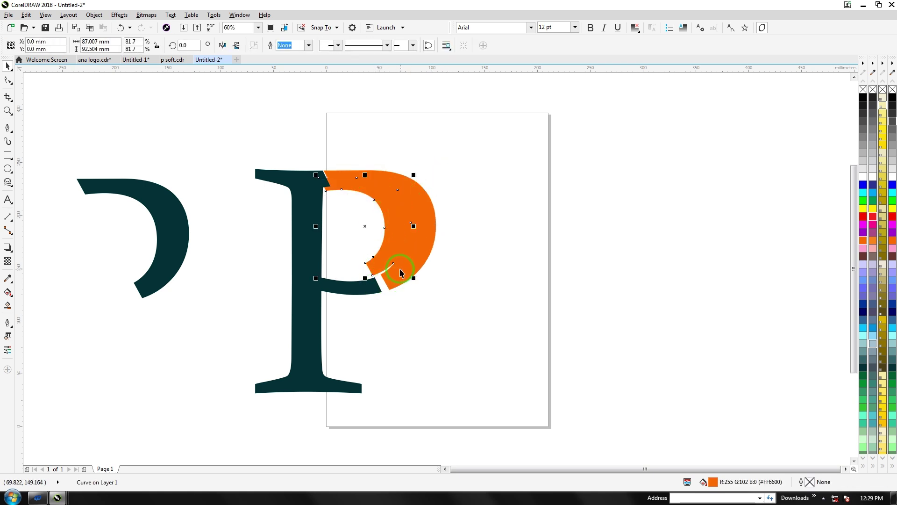
key(ctrl+z)
key(ctrl+z)
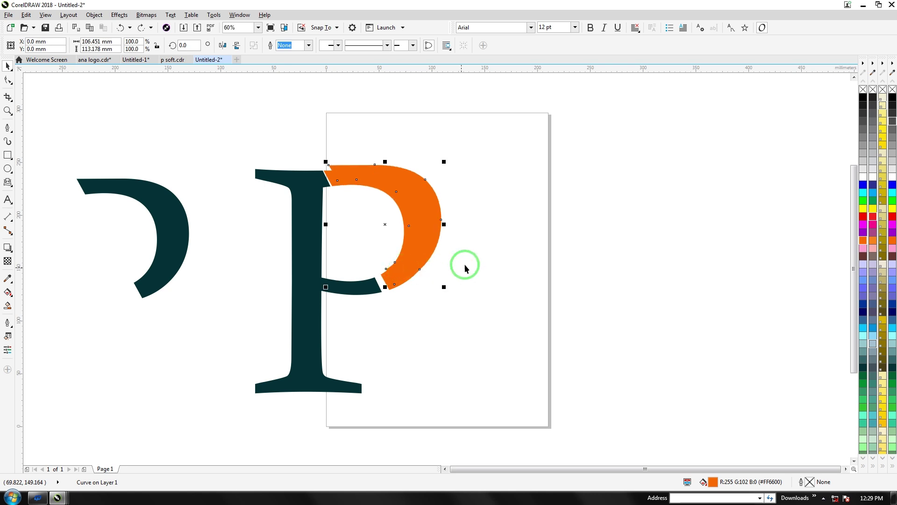
mouse_move(378, 184)
mouse_down()
mouse_move(352, 192)
mouse_move(367, 185)
mouse_up()
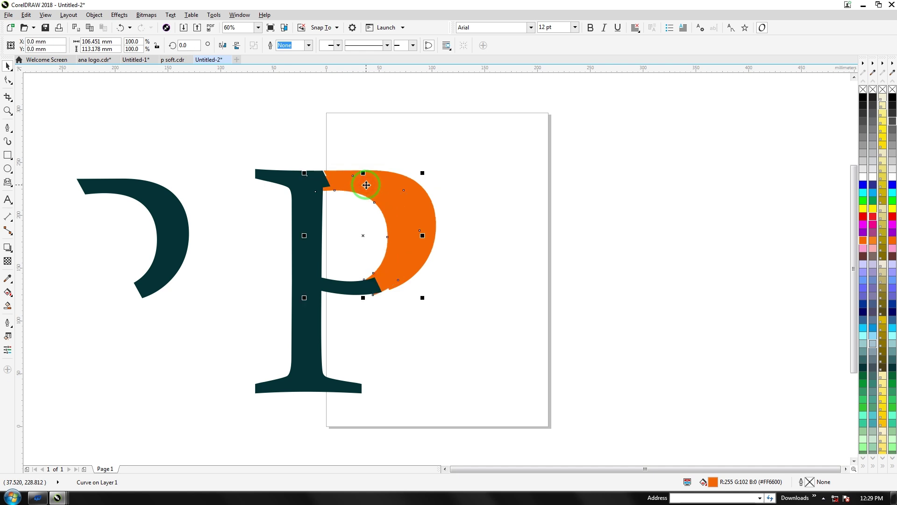
Intersect the two overlapping orange bowls and delete the offset copy
shift+click(433, 211)
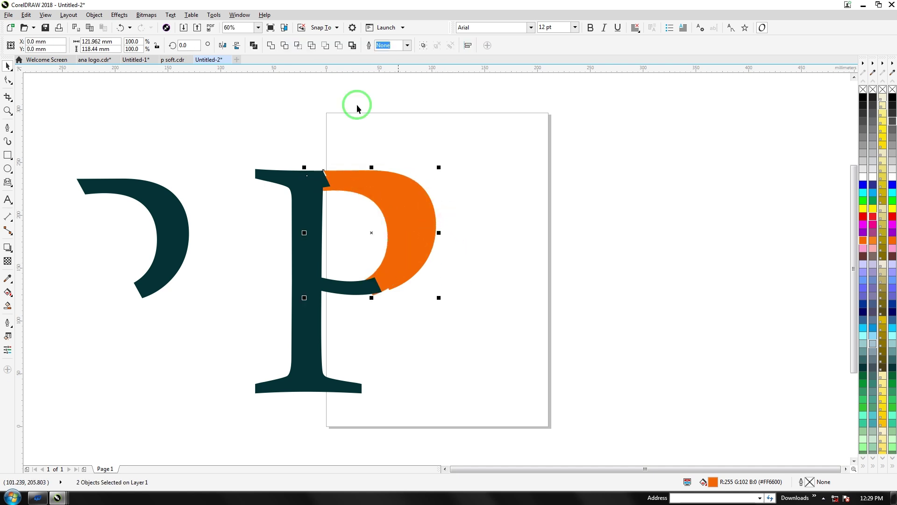
click(297, 46)
click(387, 211)
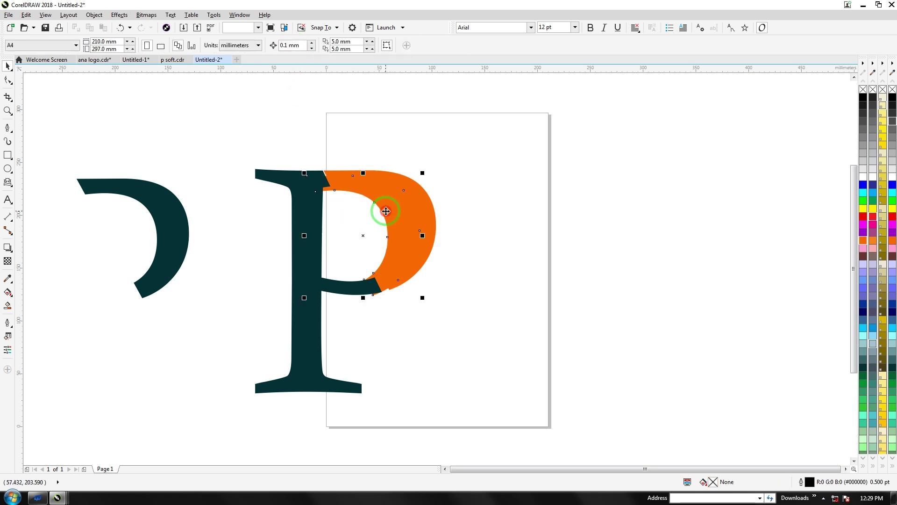
key(Delete)
Fill the inner overlap band red (C0 M100 Y100 K0)
click(341, 184)
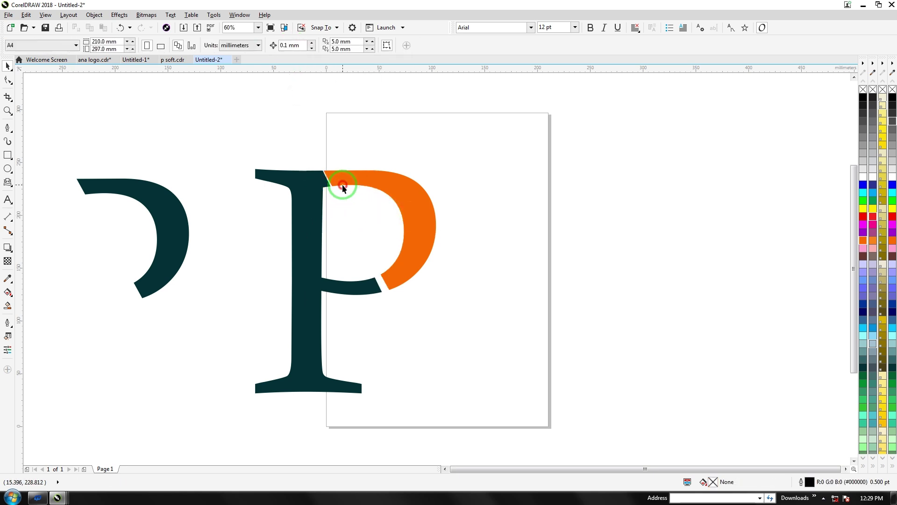
click(863, 304)
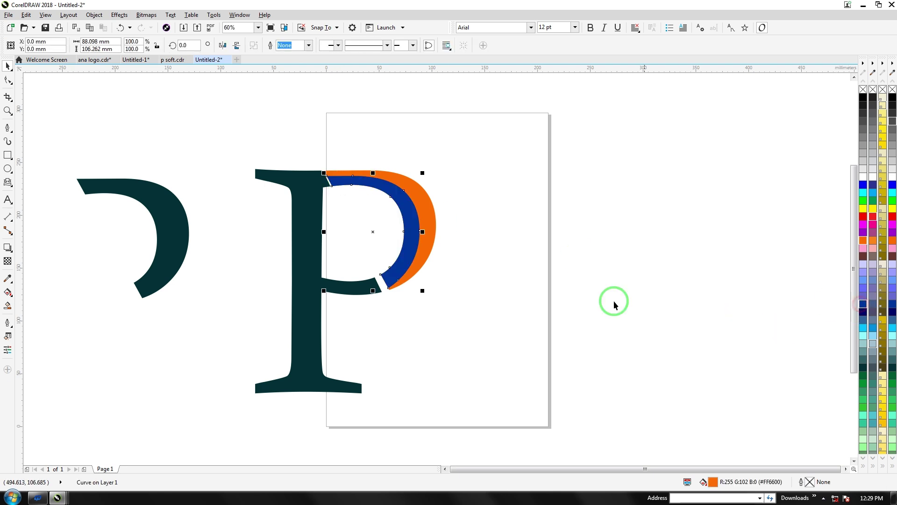
click(498, 296)
click(413, 212)
click(873, 223)
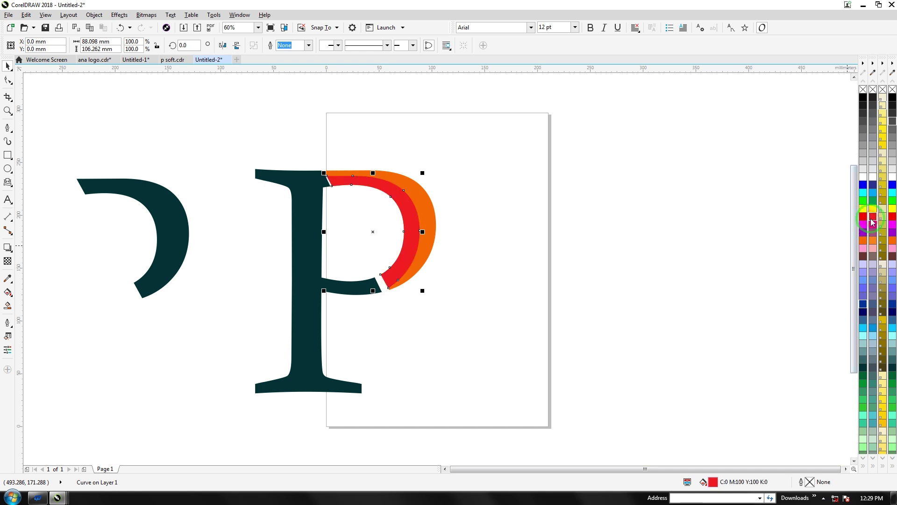
Trim the orange bowl with the red band and nudge it slightly right
drag(334, 168, 476, 312)
click(284, 45)
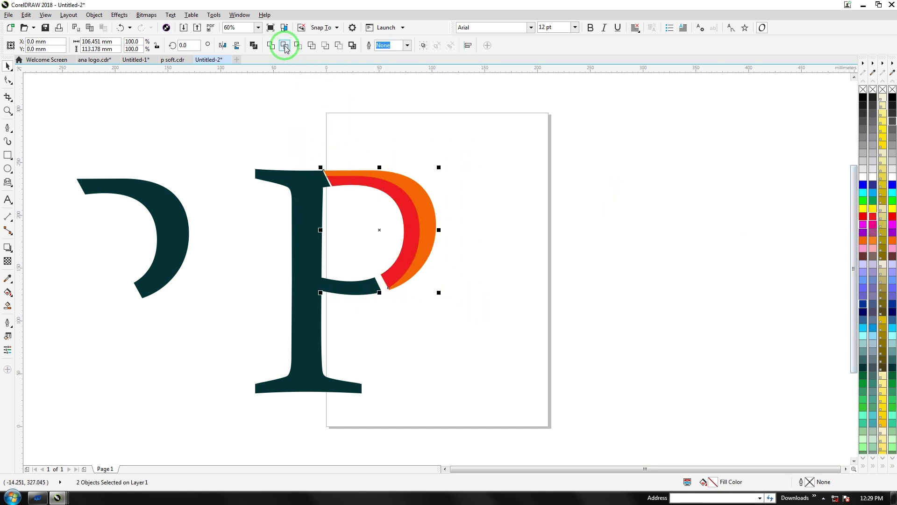
click(275, 104)
click(404, 220)
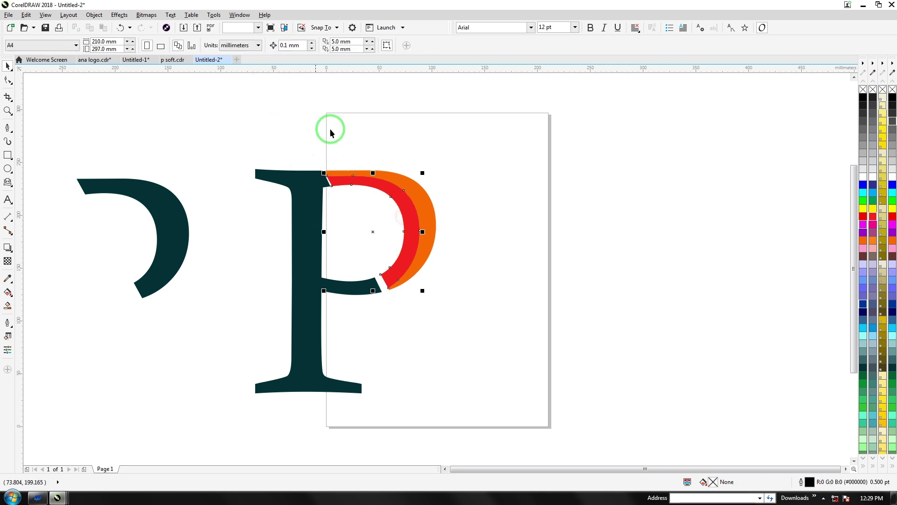
click(423, 204)
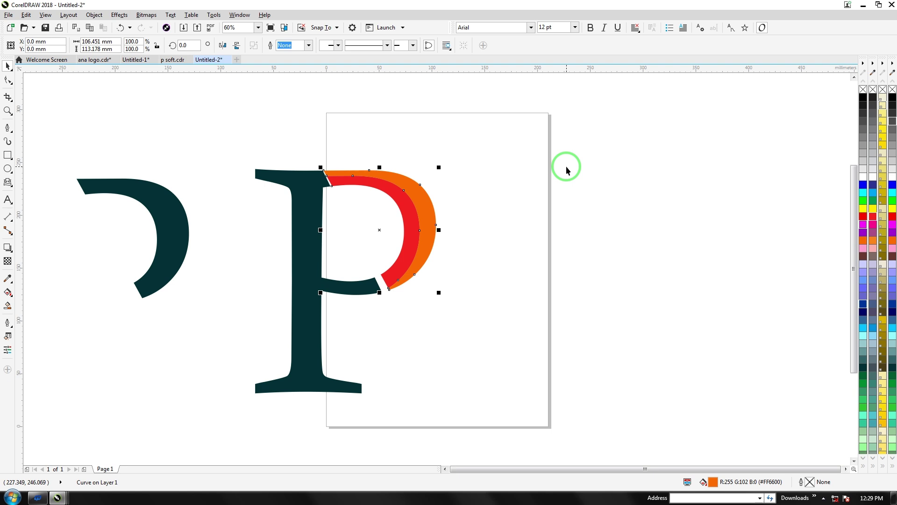
key(Right)
key(Right)
key(Right)
key(Right)
key(Right)
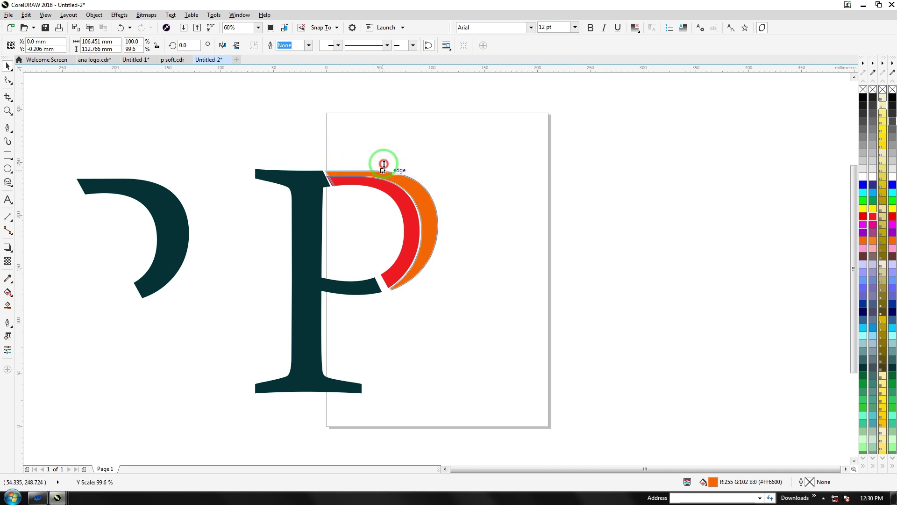
click(368, 184)
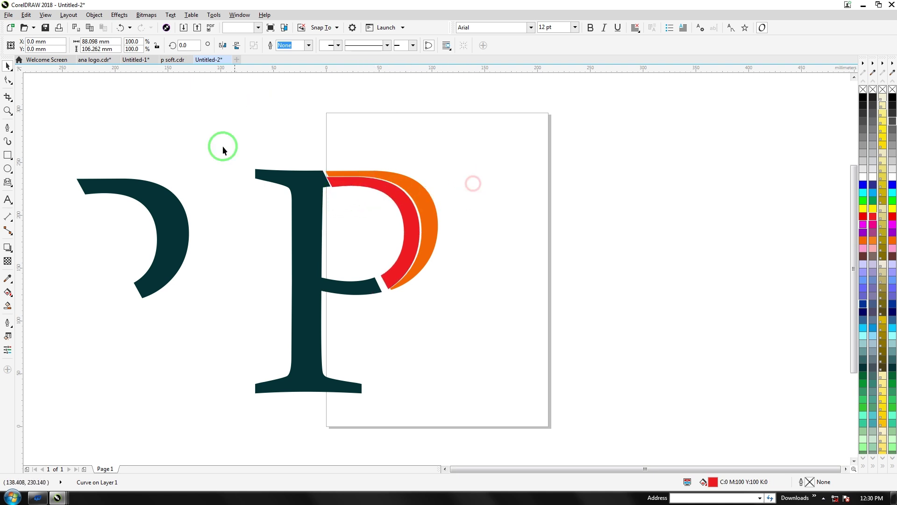
click(231, 214)
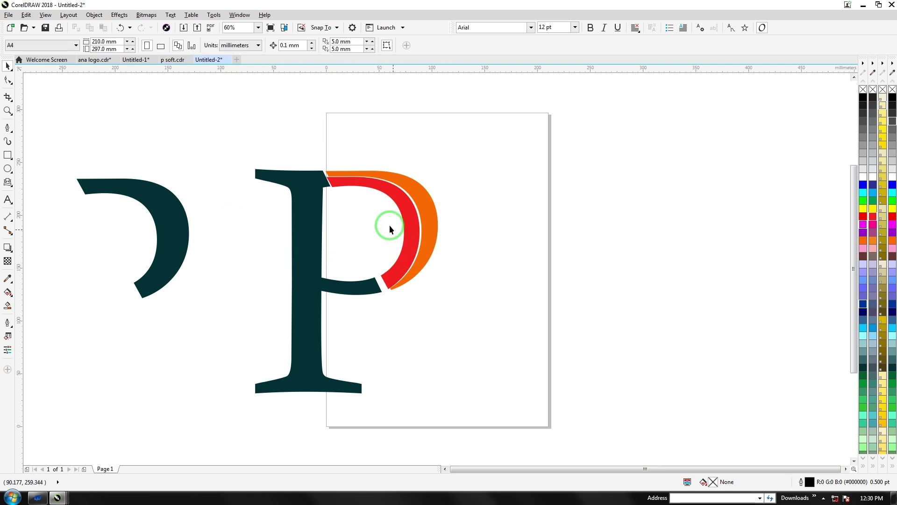
click(367, 186)
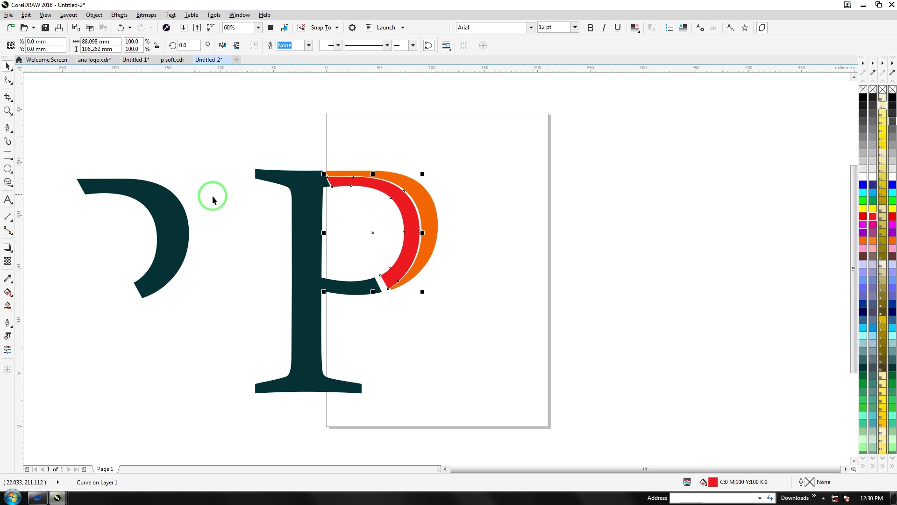
click(169, 217)
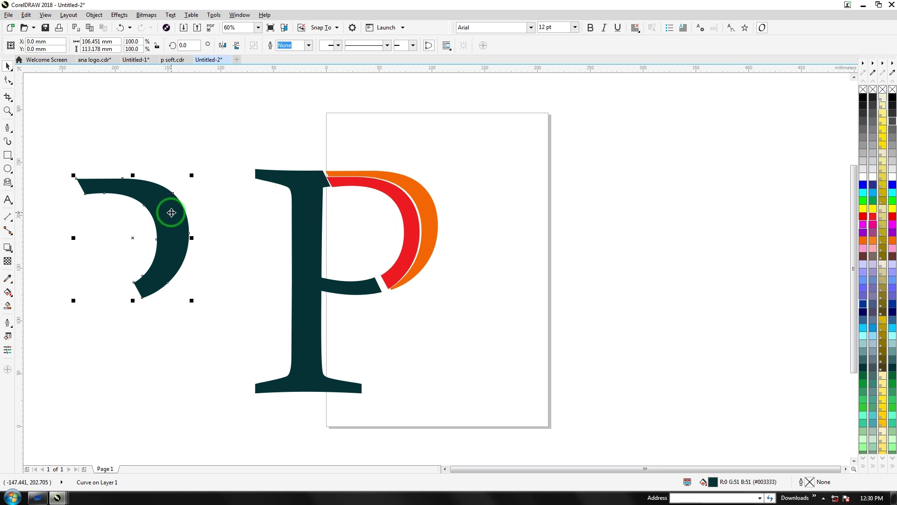
Mirror the dark hook, shrink it to about 71%, and set it against the stem's lower left
click(177, 223)
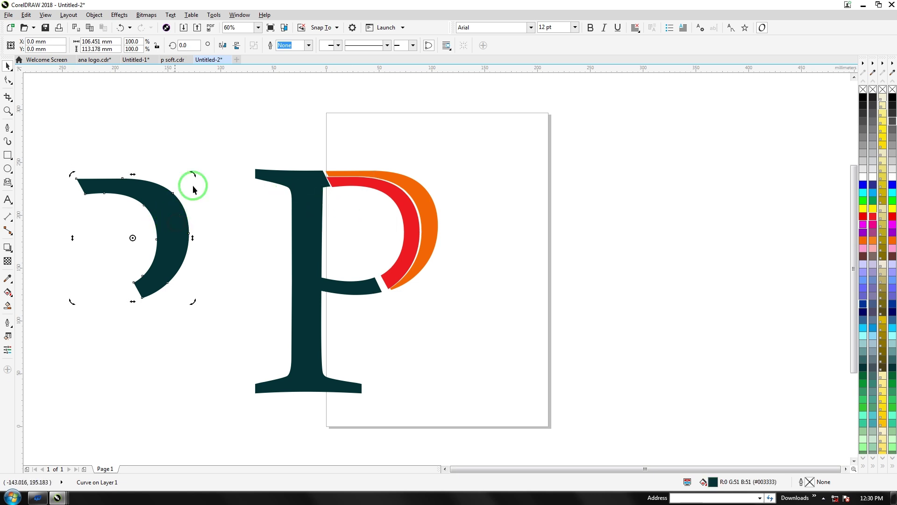
click(223, 45)
drag(103, 228, 232, 314)
drag(205, 387, 209, 345)
mouse_move(263, 309)
mouse_down()
mouse_move(251, 332)
mouse_move(254, 322)
mouse_up()
click(200, 320)
Select the P logo pieces together, then check the dark P on its own
drag(196, 131, 473, 355)
click(234, 290)
click(202, 256)
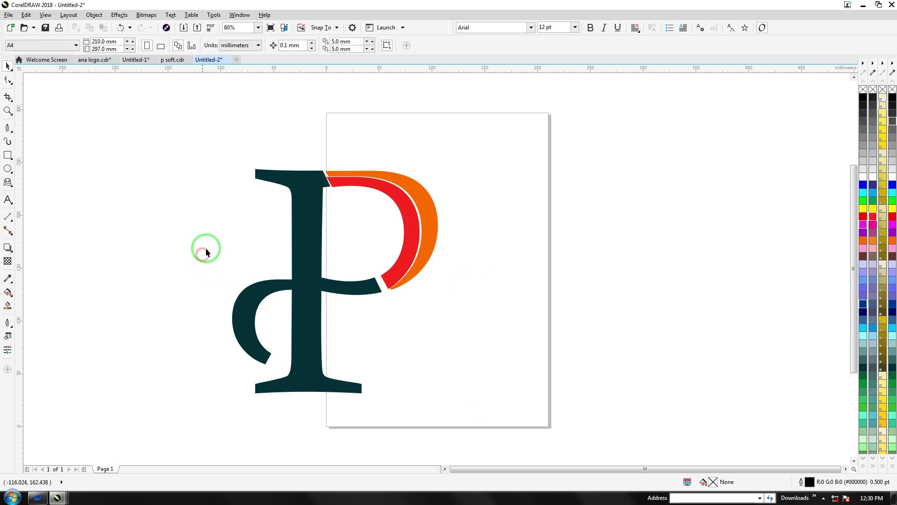
click(308, 243)
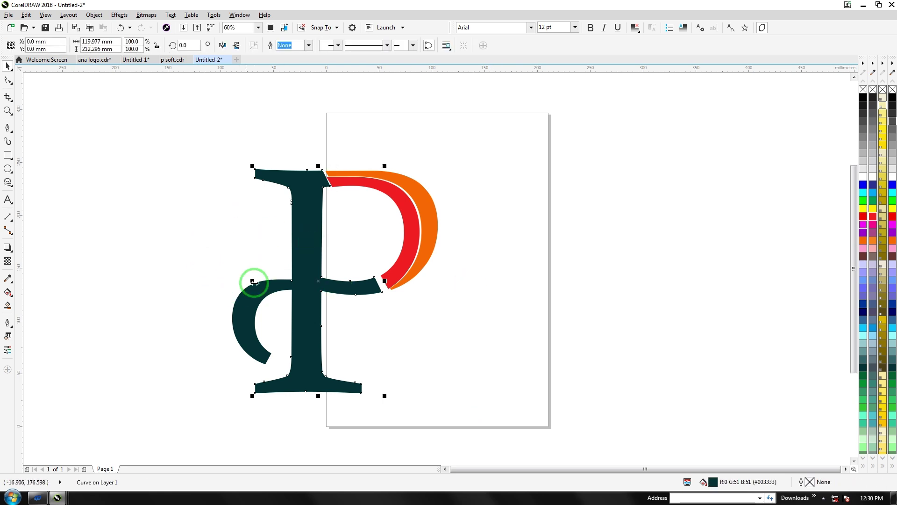
click(172, 223)
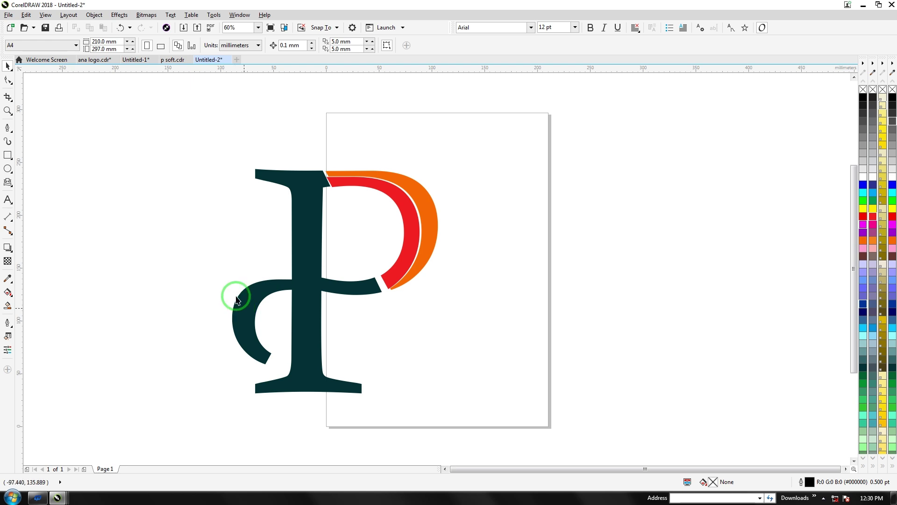
Draw a thin tapered wedge down the length of the P stem
click(8, 127)
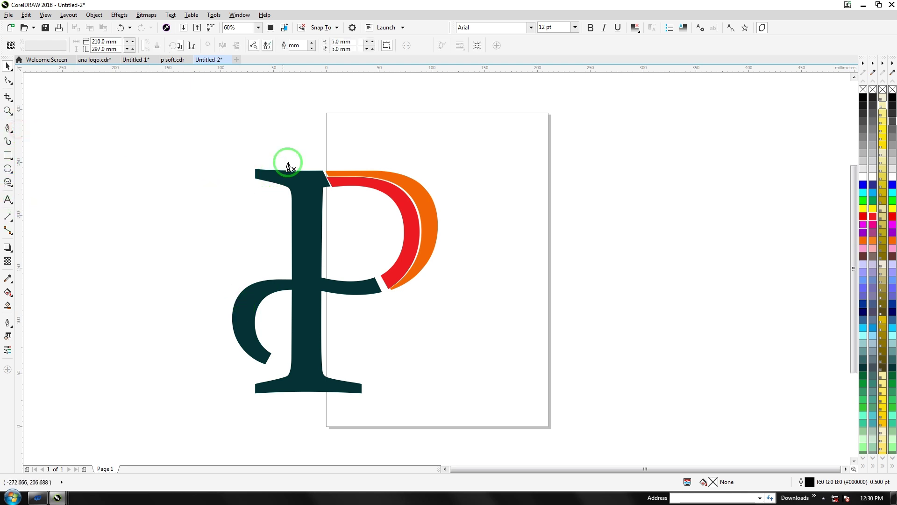
click(303, 154)
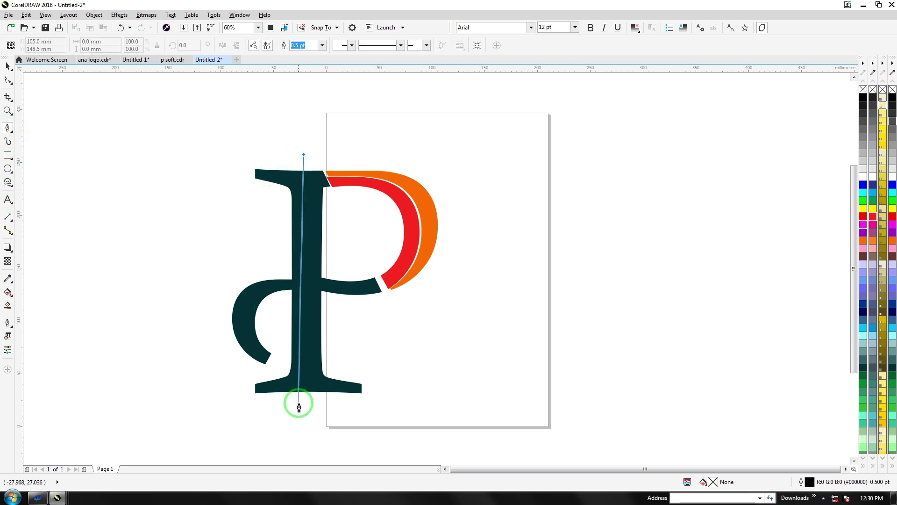
double_click(300, 419)
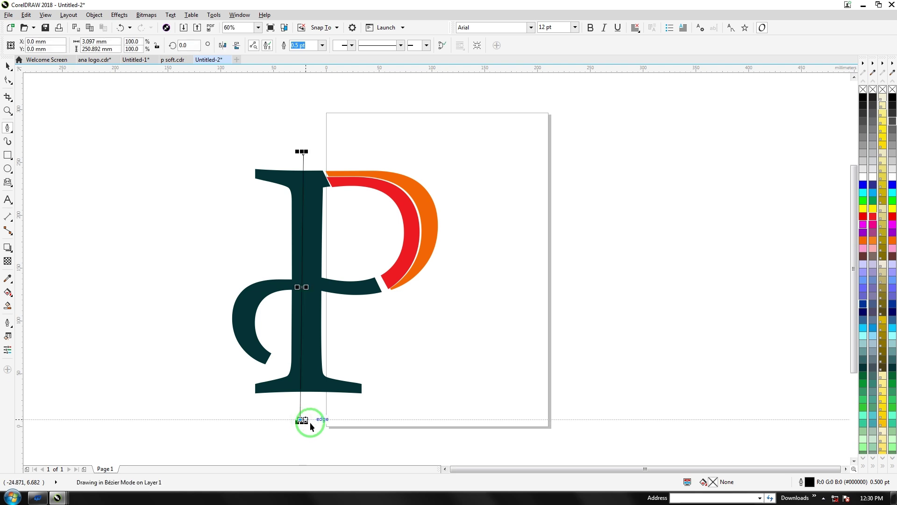
click(318, 419)
click(304, 155)
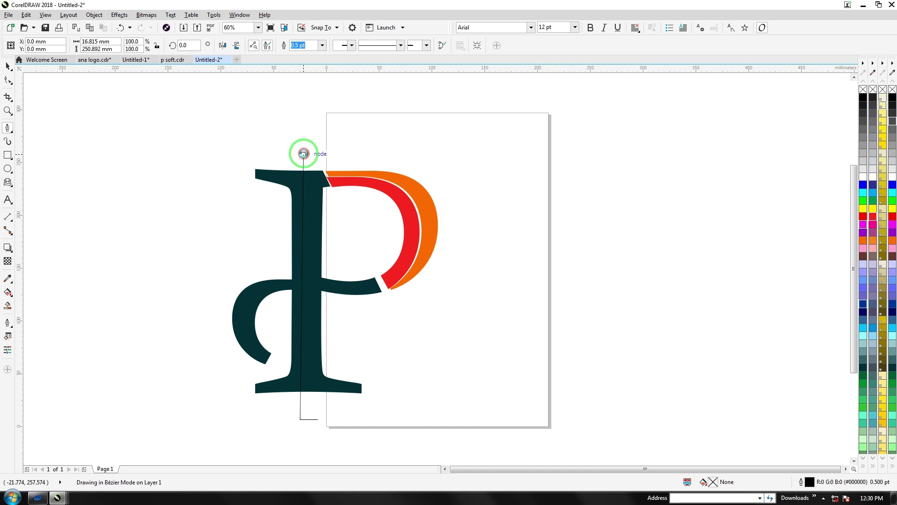
drag(298, 422, 292, 421)
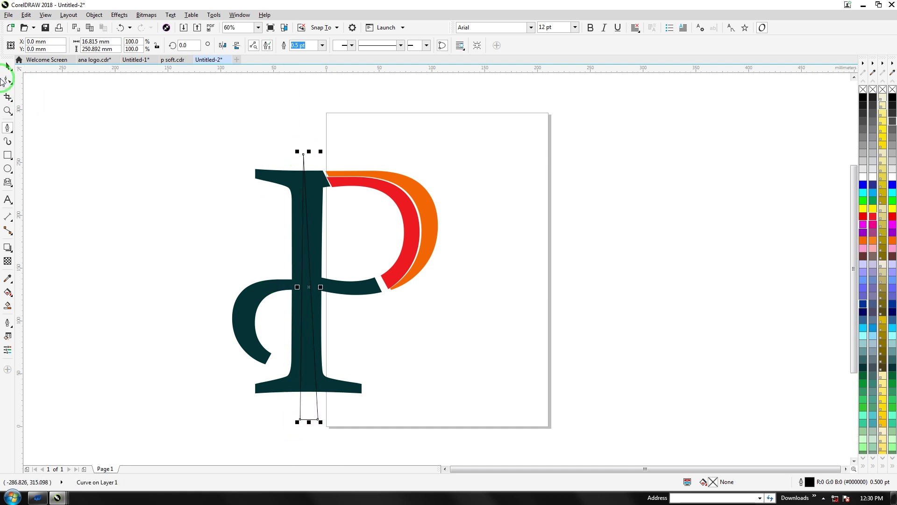
Refine the wedge's top and bottom nodes with the Shape tool
click(6, 80)
drag(304, 155, 307, 159)
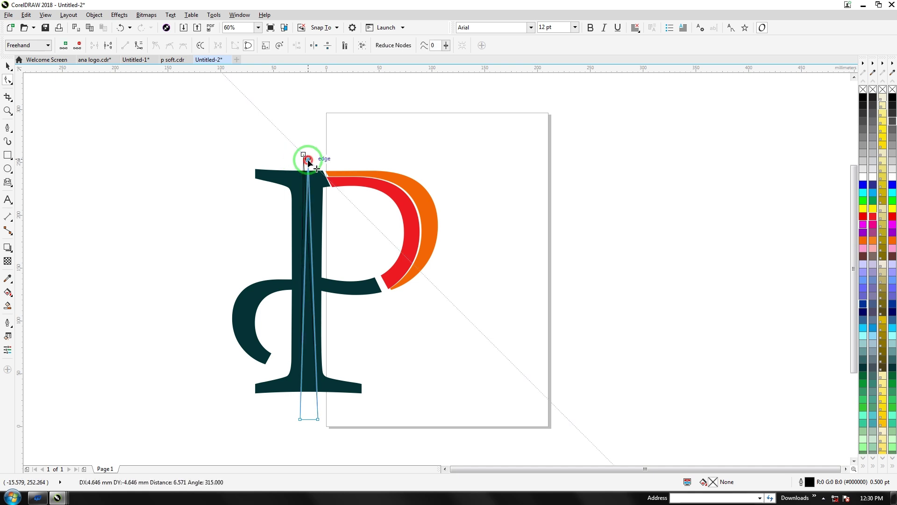
drag(315, 422, 305, 420)
click(8, 68)
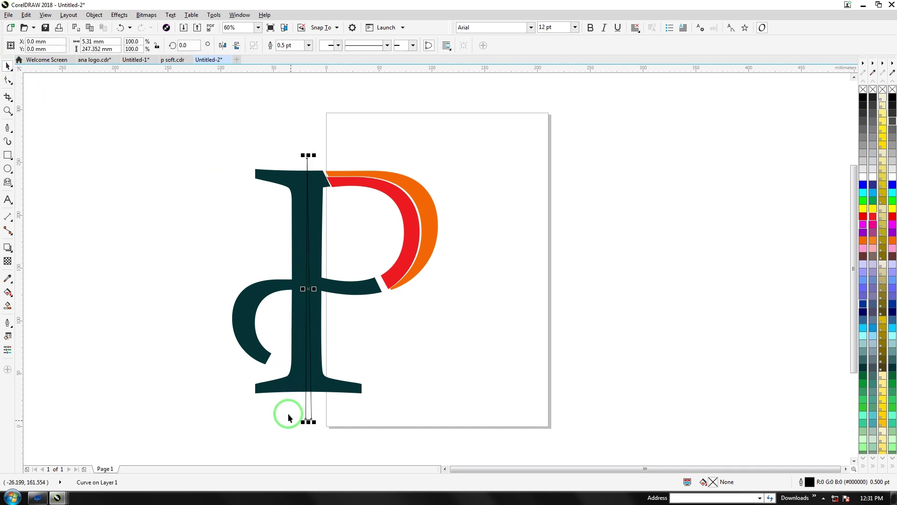
click(8, 80)
mouse_move(307, 420)
mouse_down()
mouse_move(317, 419)
mouse_move(298, 419)
mouse_up()
Trim the dark P with the wedge and delete the leftover wedge
shift+click(277, 389)
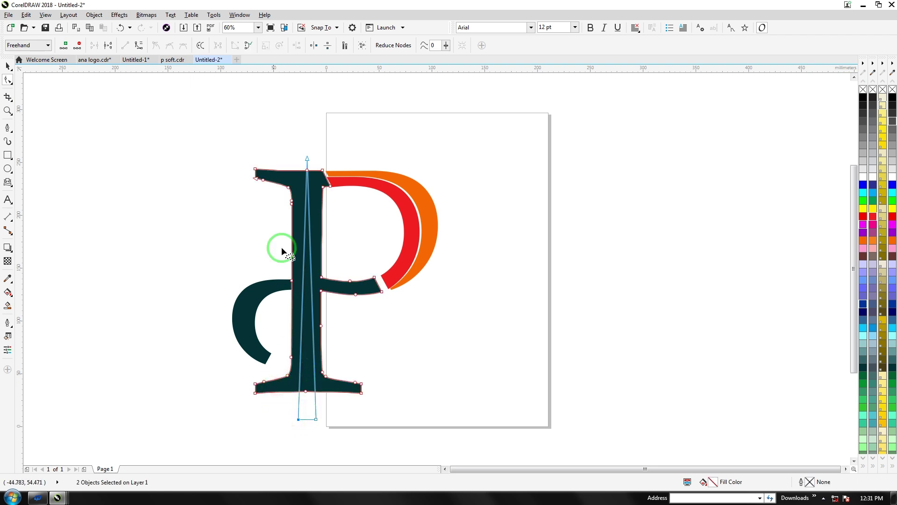
click(8, 66)
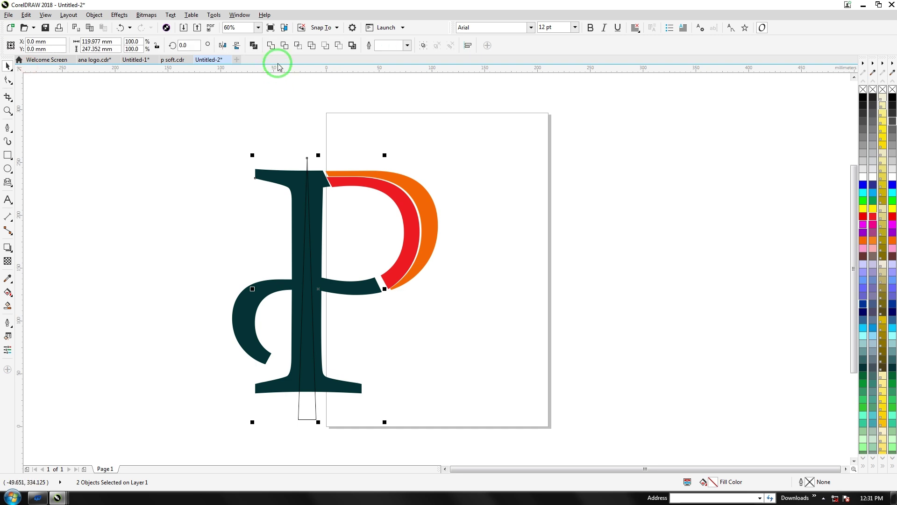
click(285, 45)
click(203, 190)
click(273, 391)
drag(315, 407, 494, 408)
key(Delete)
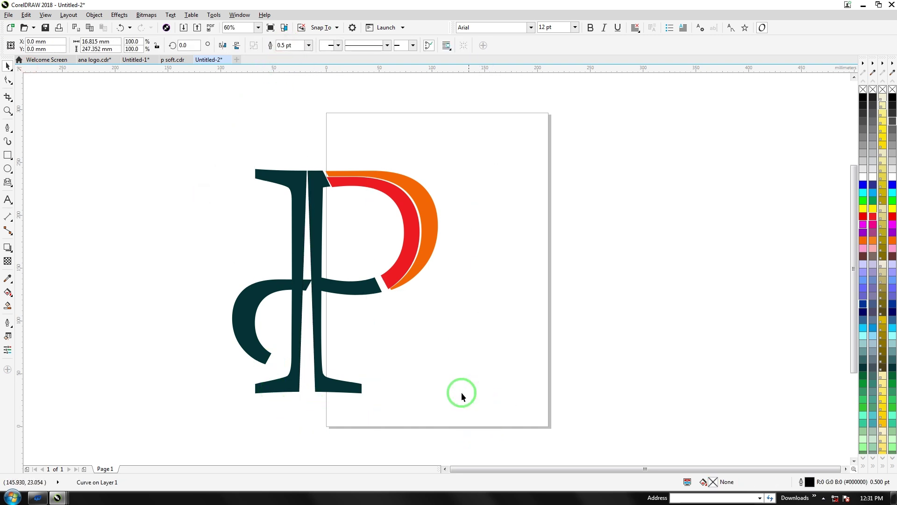
Shrink the dark lower hook slightly and shift it left and down
click(235, 314)
drag(226, 367, 237, 355)
drag(250, 305, 236, 309)
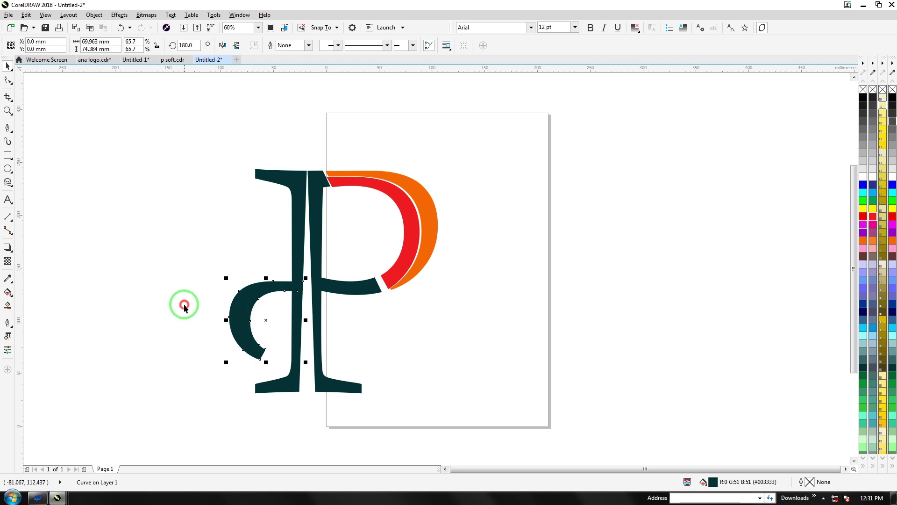
click(177, 290)
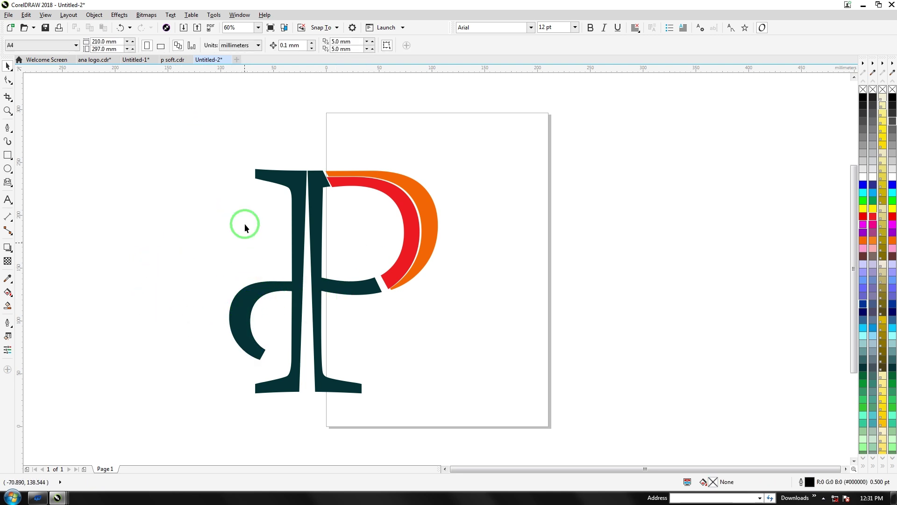
Group the four P pieces, duplicate the group, and centre the copy on the page
drag(213, 132, 493, 446)
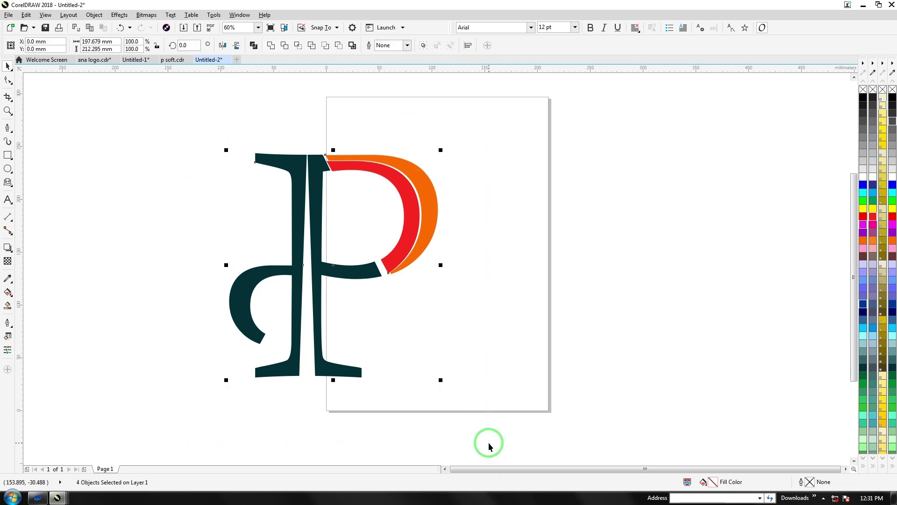
key(ctrl+g)
click(386, 319)
click(339, 278)
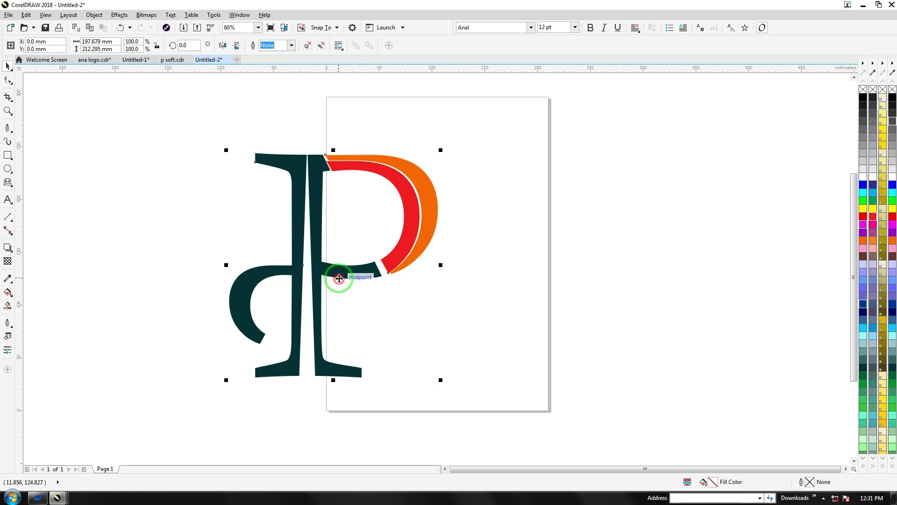
drag(339, 276, 599, 276)
right_click(594, 275)
drag(381, 251, 249, 247)
drag(487, 286, 411, 263)
Ungroup the copied P and move and rotate its lower-left curve piece up beside the stem
click(393, 278)
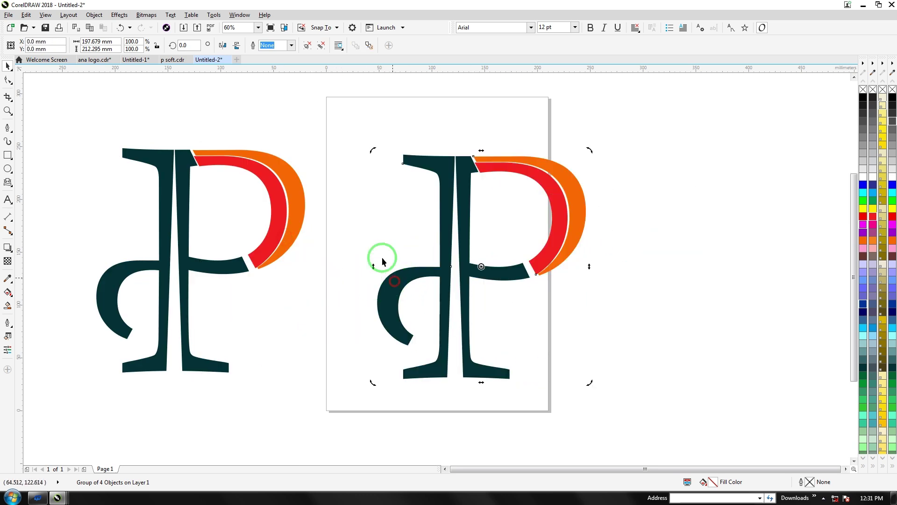
click(321, 45)
drag(400, 275, 375, 188)
mouse_move(363, 223)
mouse_down()
mouse_move(367, 210)
mouse_move(376, 218)
mouse_up()
click(376, 218)
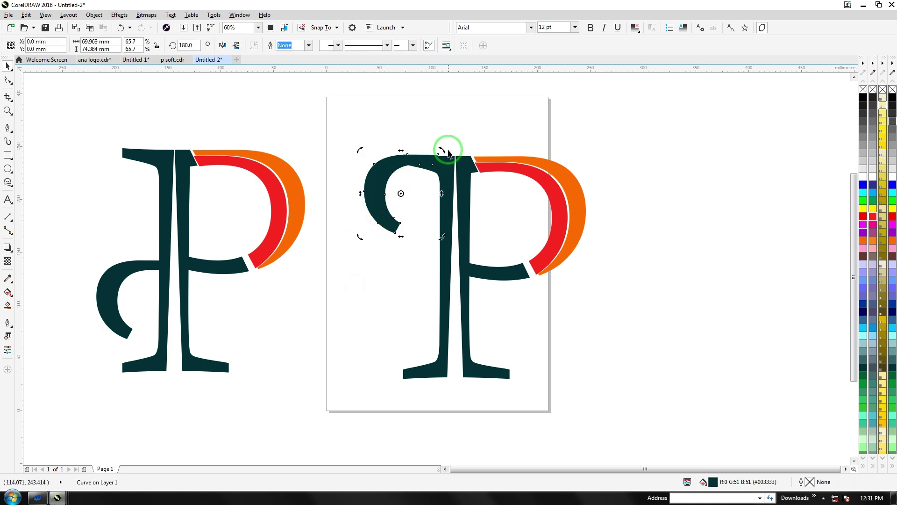
drag(444, 147, 427, 160)
click(380, 251)
drag(379, 201, 377, 212)
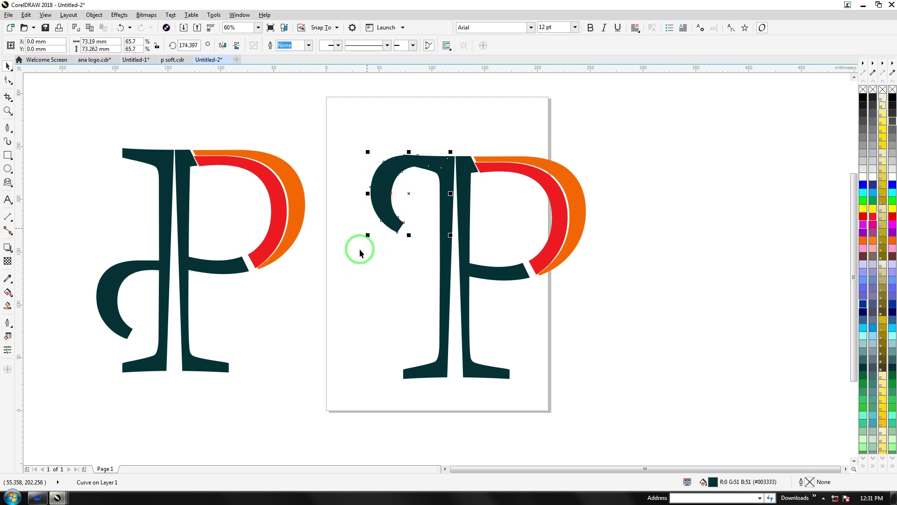
Mirror the curve and rotate it into place against the stem's lower right, forming a B
click(384, 213)
click(384, 213)
drag(384, 212, 353, 243)
drag(377, 206, 527, 315)
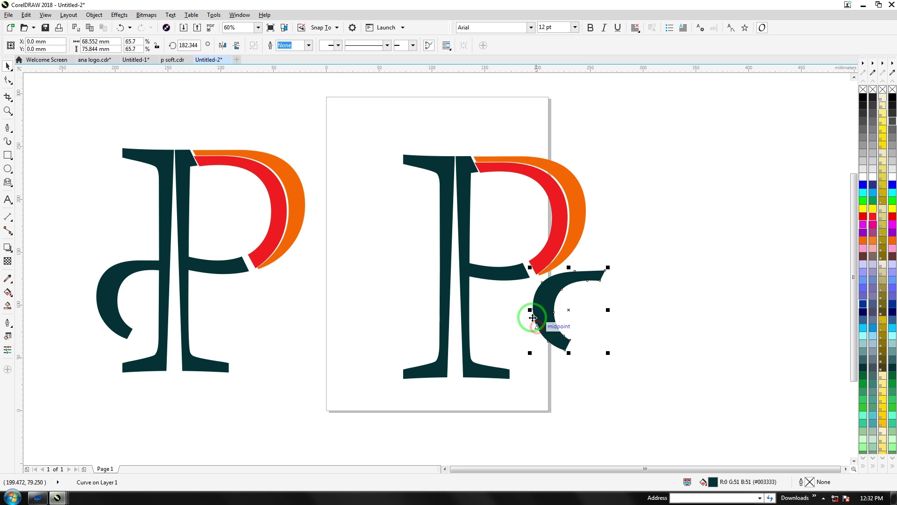
click(235, 45)
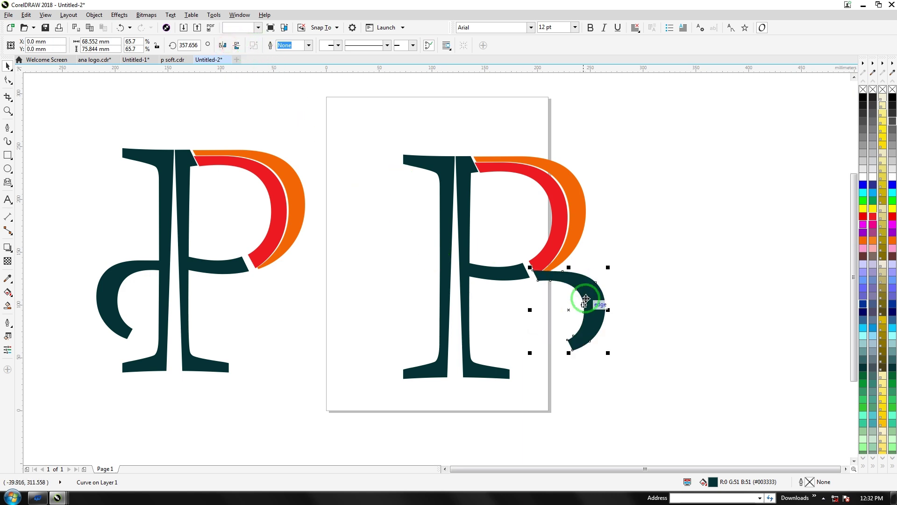
mouse_move(582, 314)
mouse_down()
mouse_move(571, 337)
mouse_move(545, 341)
mouse_move(534, 318)
mouse_move(554, 302)
mouse_move(554, 318)
mouse_move(571, 304)
mouse_move(581, 331)
mouse_move(551, 336)
mouse_move(562, 340)
mouse_up()
click(543, 297)
click(554, 317)
click(552, 341)
click(562, 341)
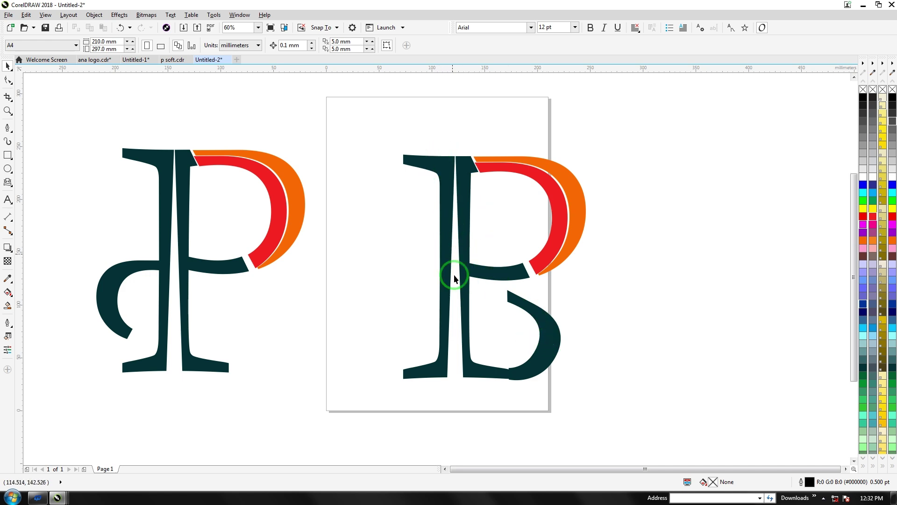
click(438, 169)
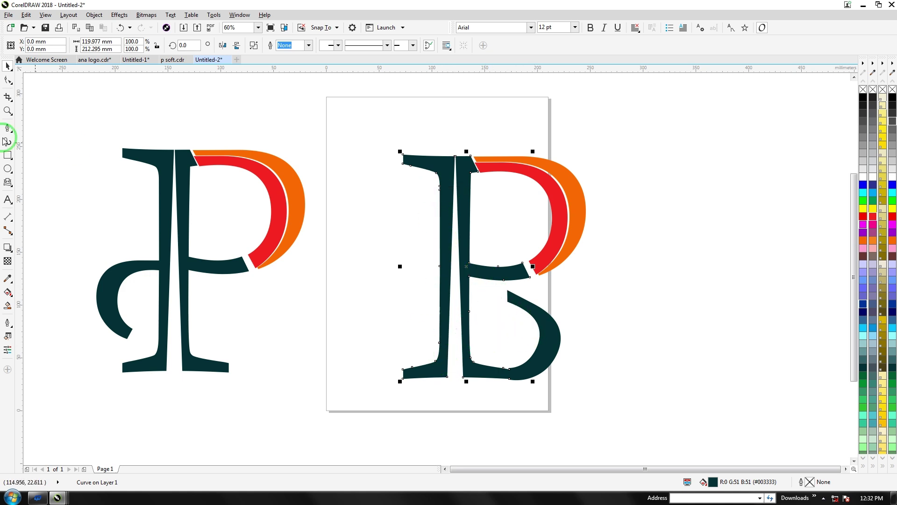
Shift the stem's bottom node about 8.4 mm to the right
click(8, 79)
click(426, 378)
drag(447, 379, 456, 377)
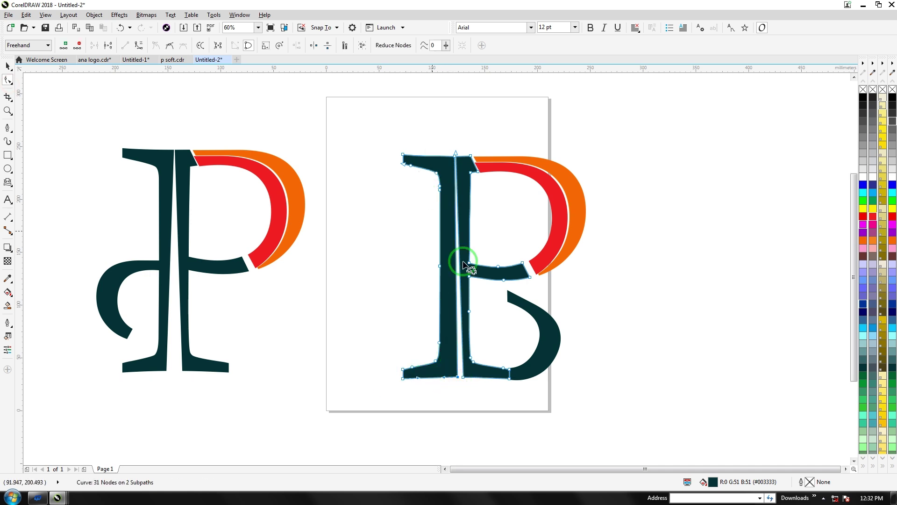
click(8, 65)
click(338, 270)
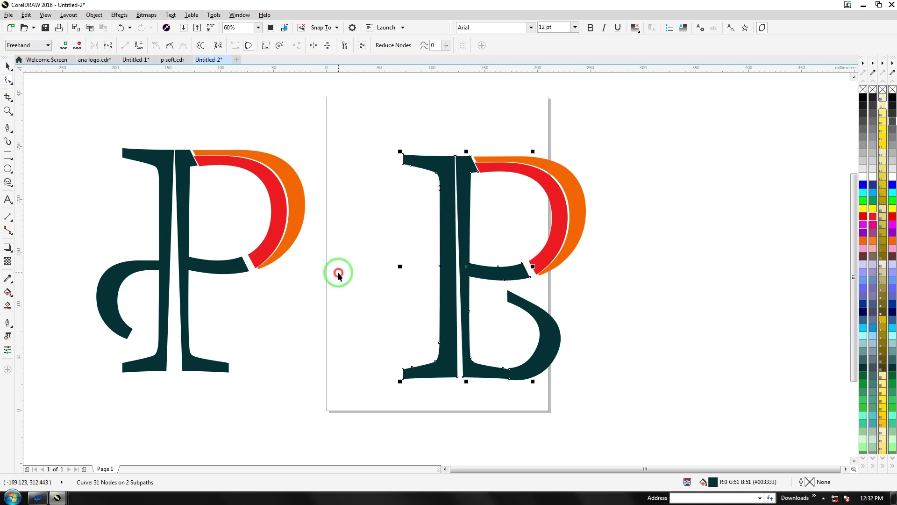
Move and rotate the curve piece into a hook curling up from the stem's lower left
click(590, 303)
drag(552, 353, 428, 233)
click(420, 225)
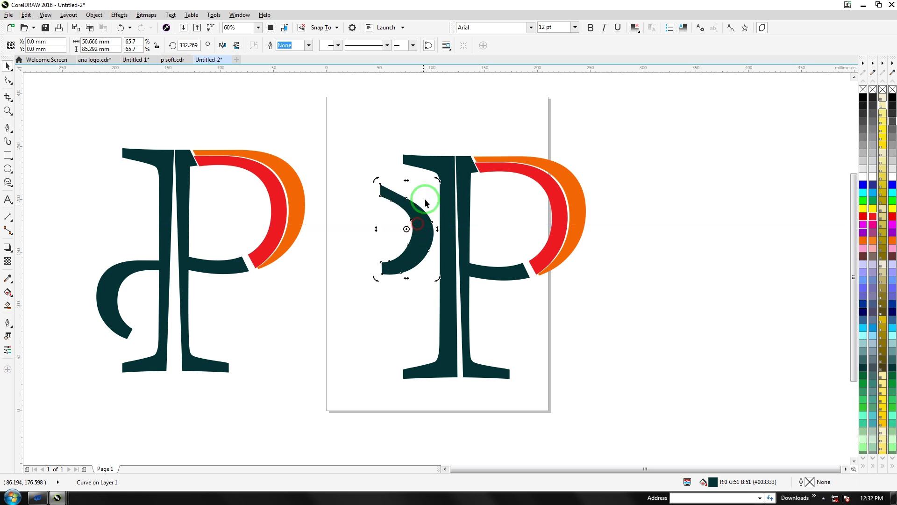
drag(440, 185, 363, 288)
drag(388, 231, 368, 328)
click(367, 326)
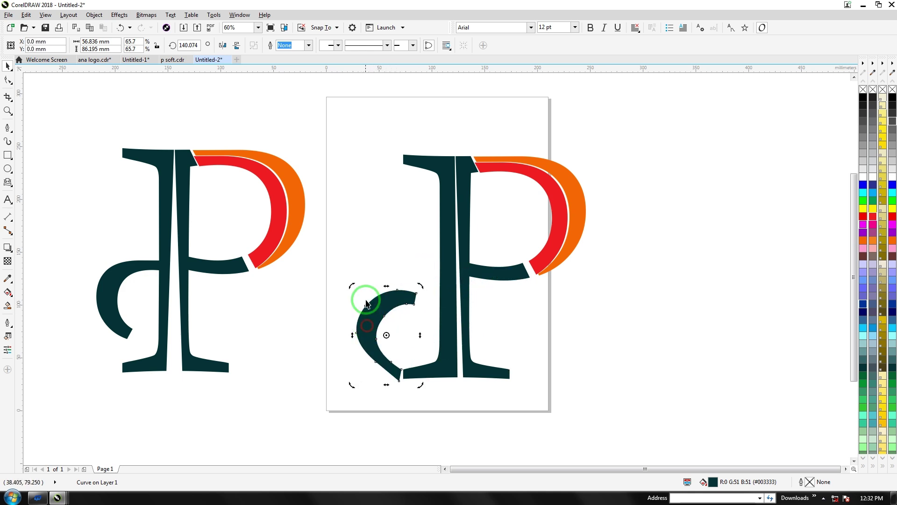
drag(353, 286, 368, 357)
click(358, 352)
click(367, 357)
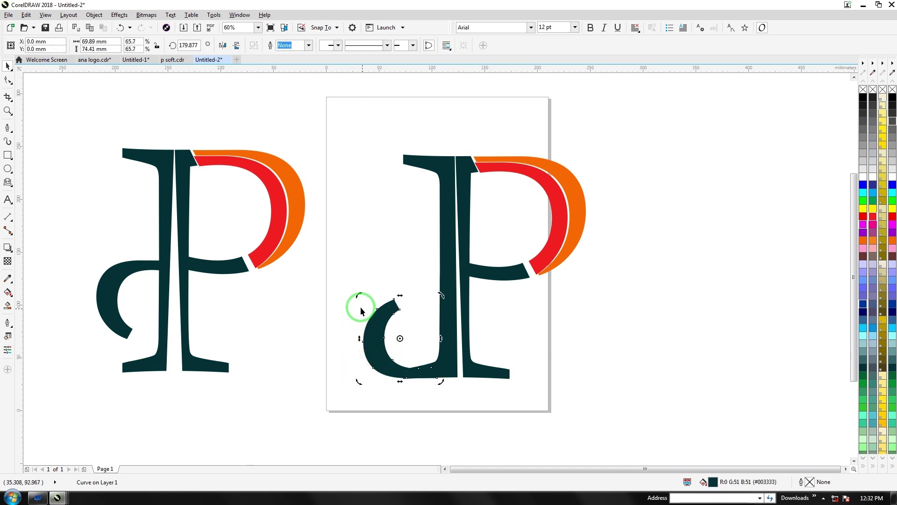
drag(358, 295, 325, 352)
click(562, 307)
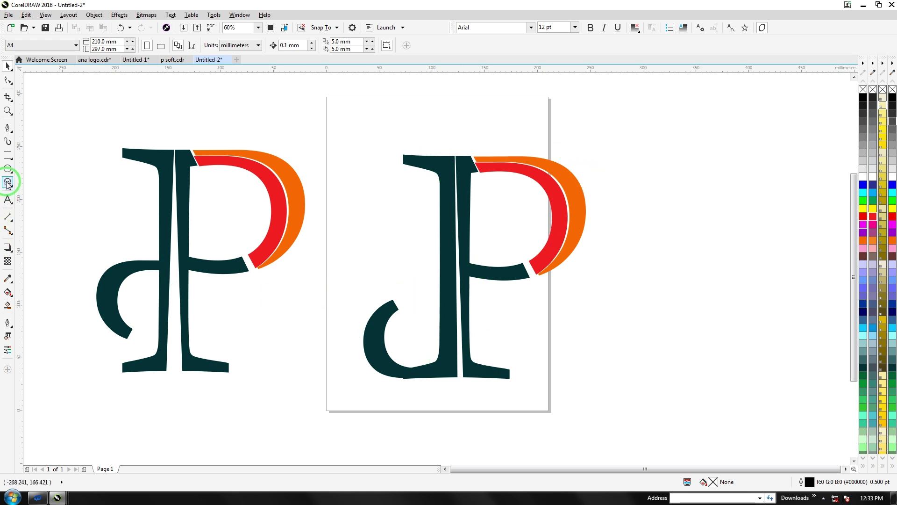
click(17, 204)
click(323, 384)
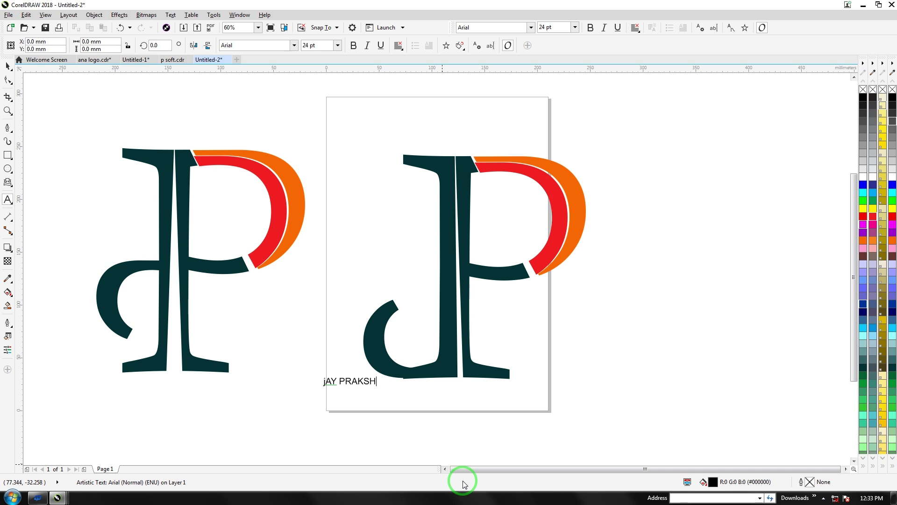
click(318, 374)
key(Delete)
text(J)
click(3, 59)
drag(381, 387, 577, 356)
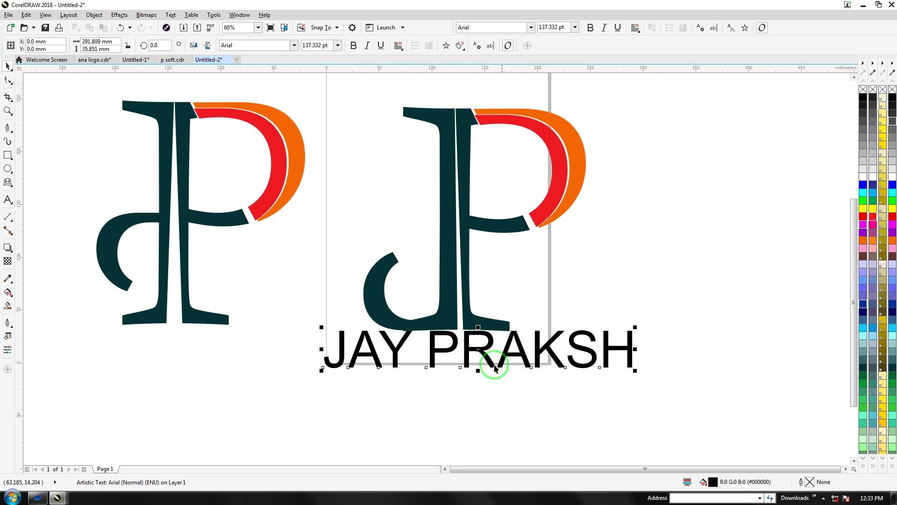
click(469, 349)
drag(469, 348, 468, 351)
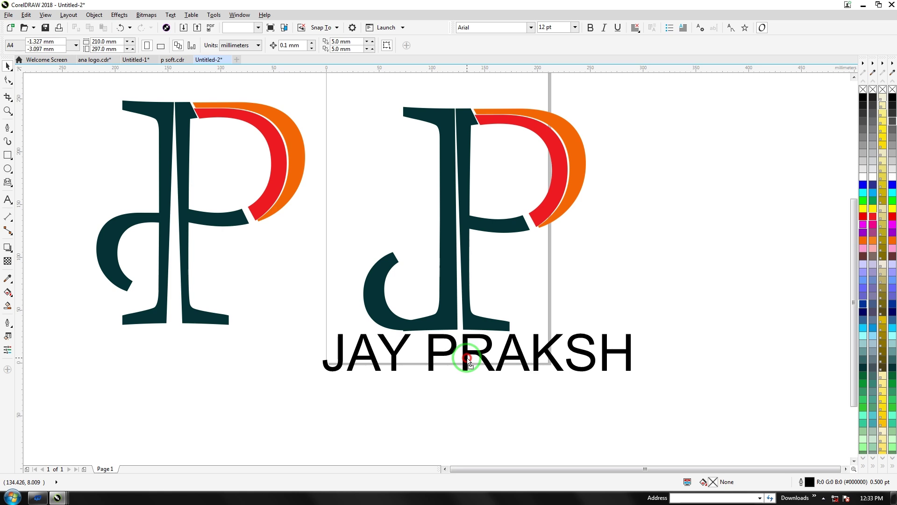
click(864, 241)
click(674, 238)
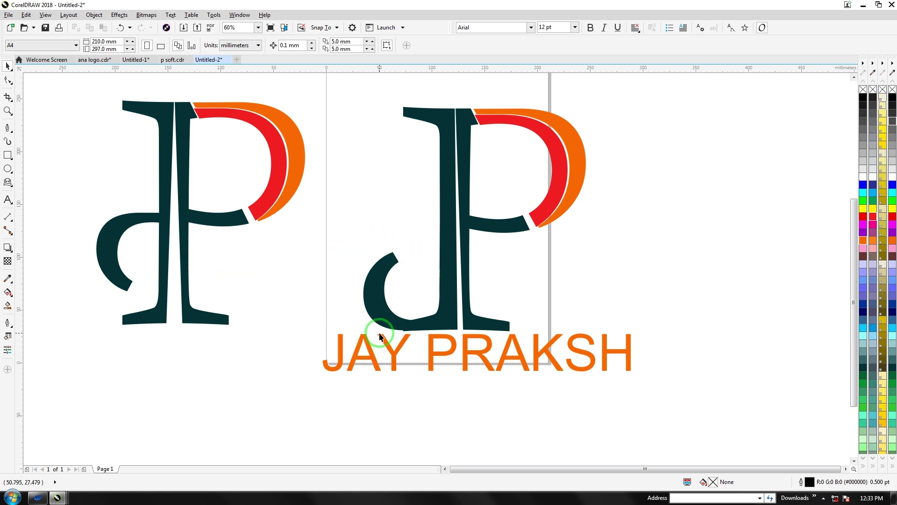
scroll(382, 336, down, 3)
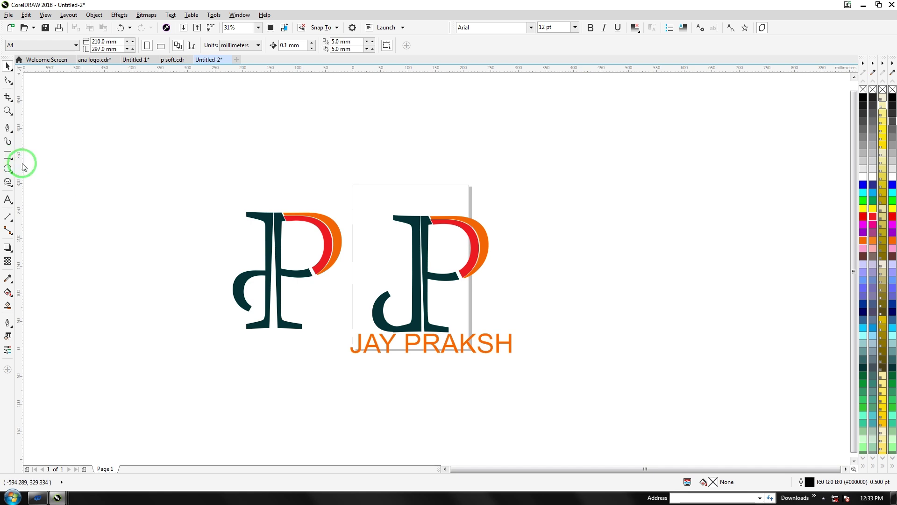
key(F8)
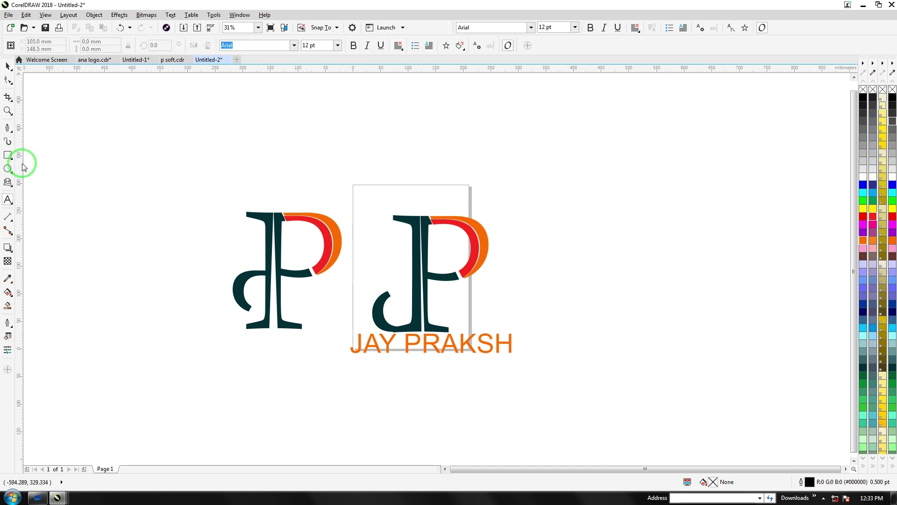
drag(191, 178, 547, 397)
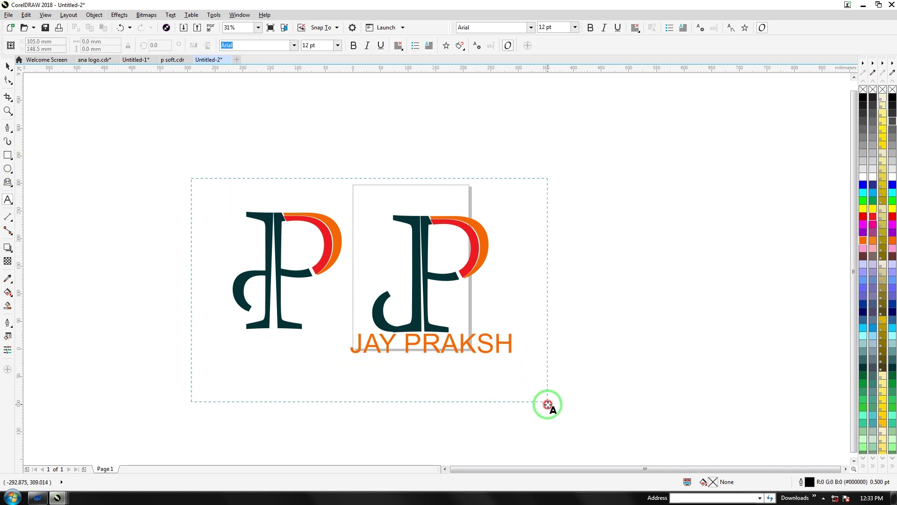
click(8, 65)
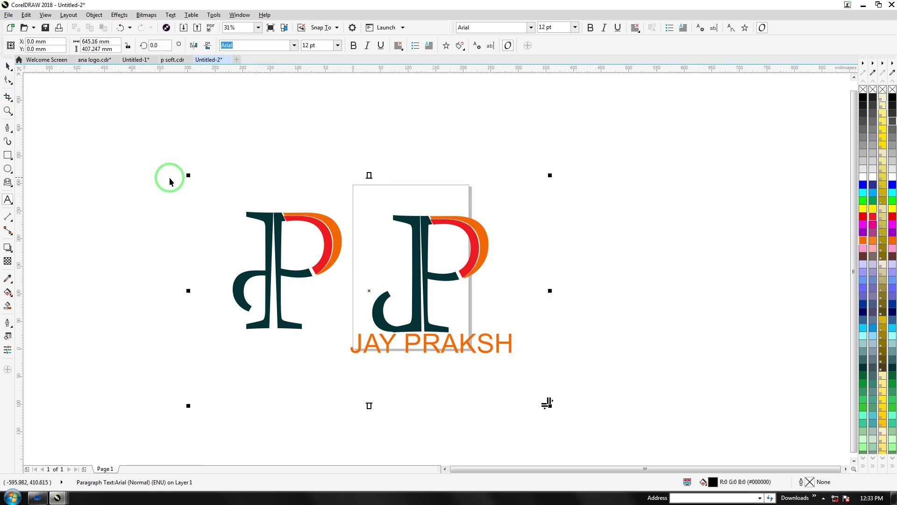
click(554, 380)
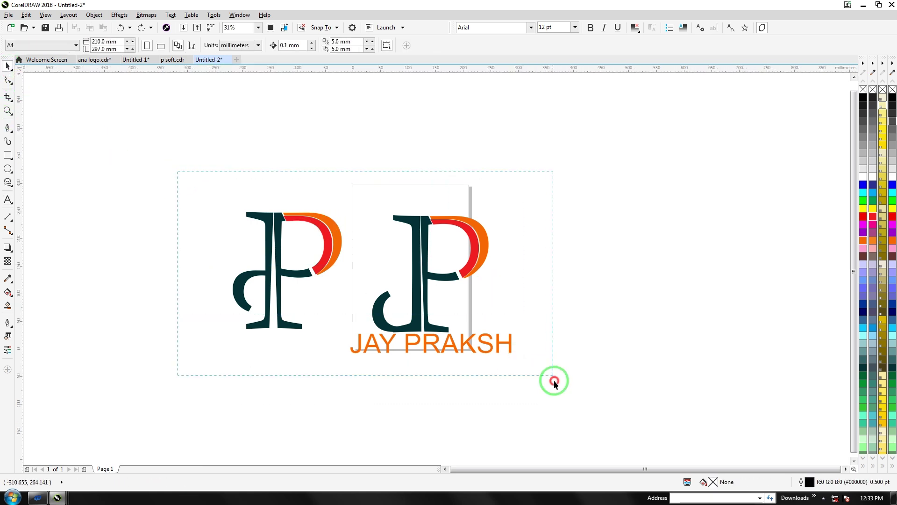
drag(423, 254, 235, 146)
click(7, 200)
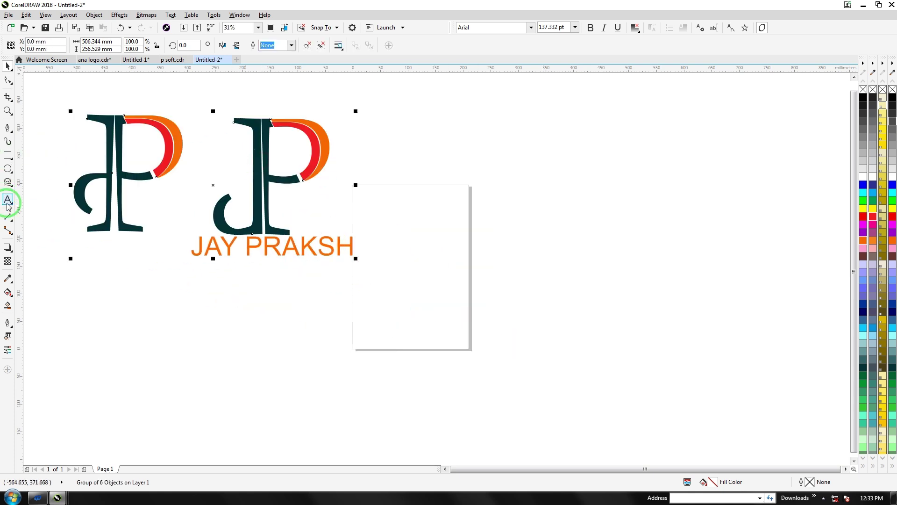
click(9, 182)
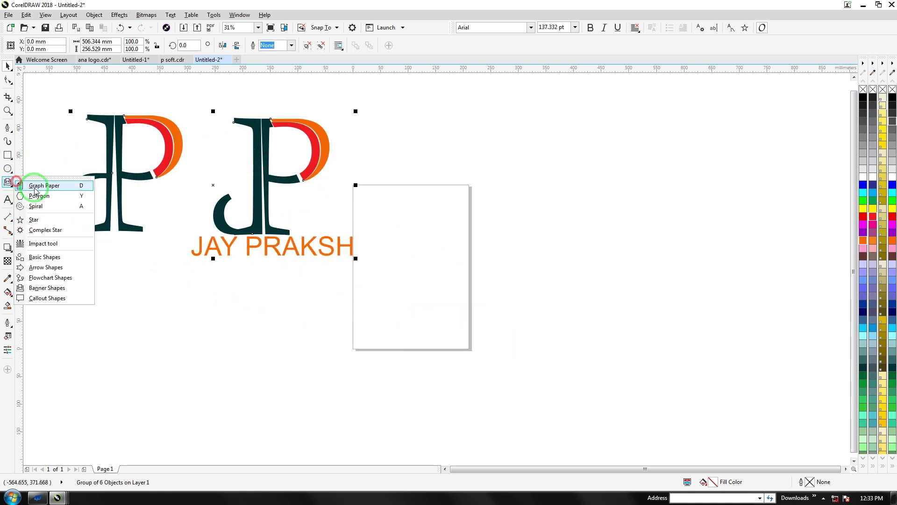
Add a black letter S right of the page and enlarge it to about 1,634 pt
click(7, 198)
click(457, 294)
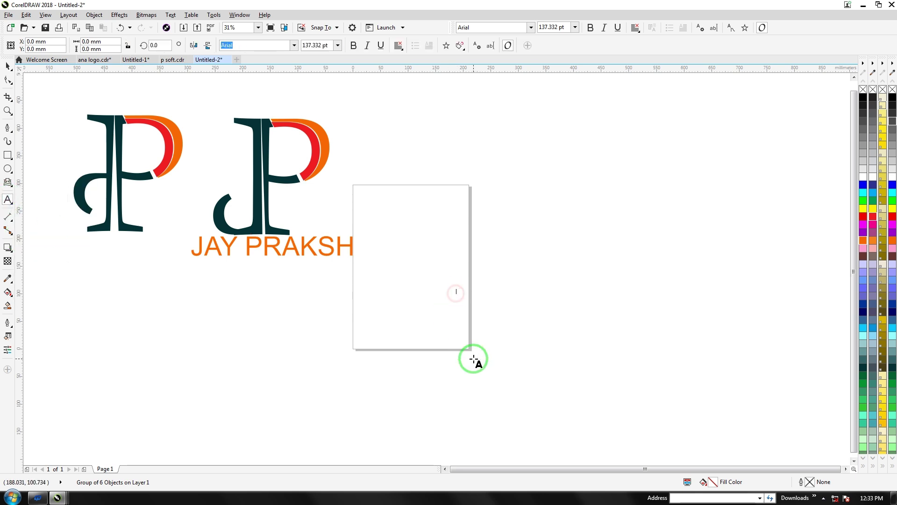
click(466, 303)
drag(463, 300, 615, 424)
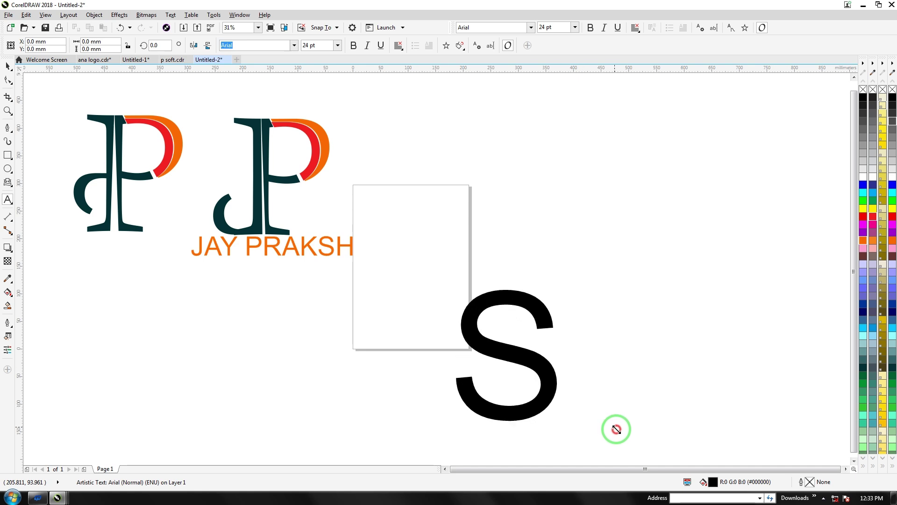
click(10, 81)
drag(475, 316, 495, 171)
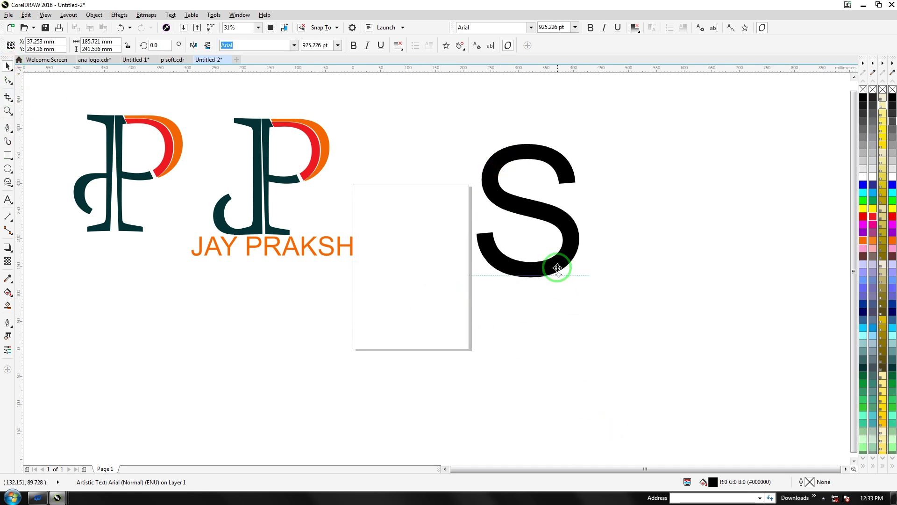
click(587, 285)
drag(587, 285, 626, 335)
click(555, 254)
click(589, 290)
drag(589, 289, 673, 371)
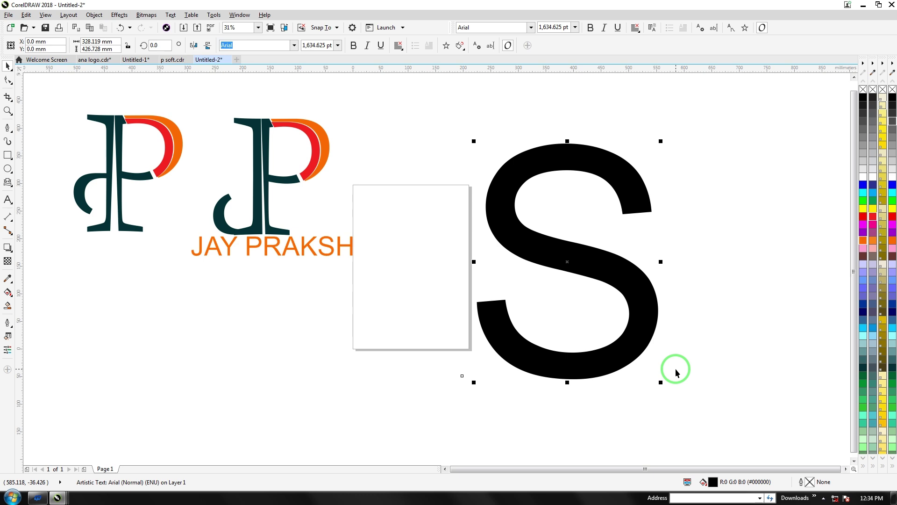
Convert the S to curves and reshape its upper inner end into a tapered point
key(ctrl+q)
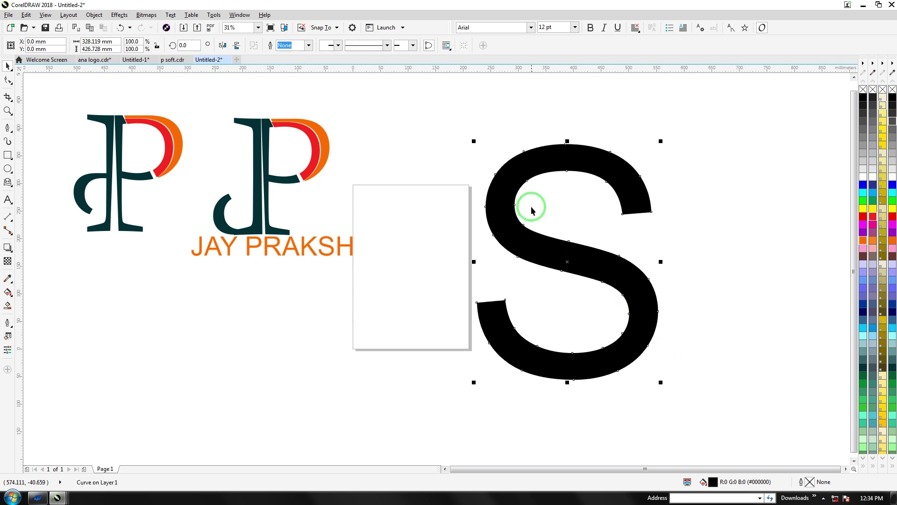
scroll(538, 164, up, 4)
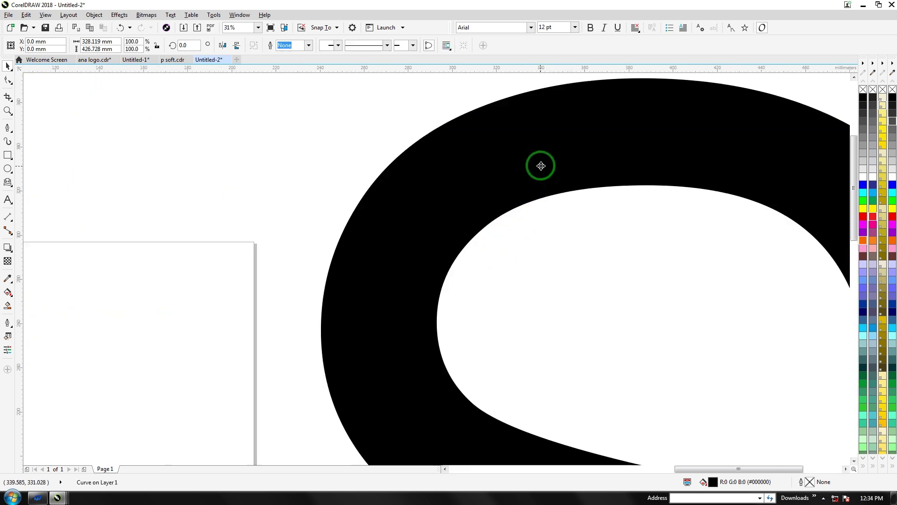
scroll(388, 196, down, 4)
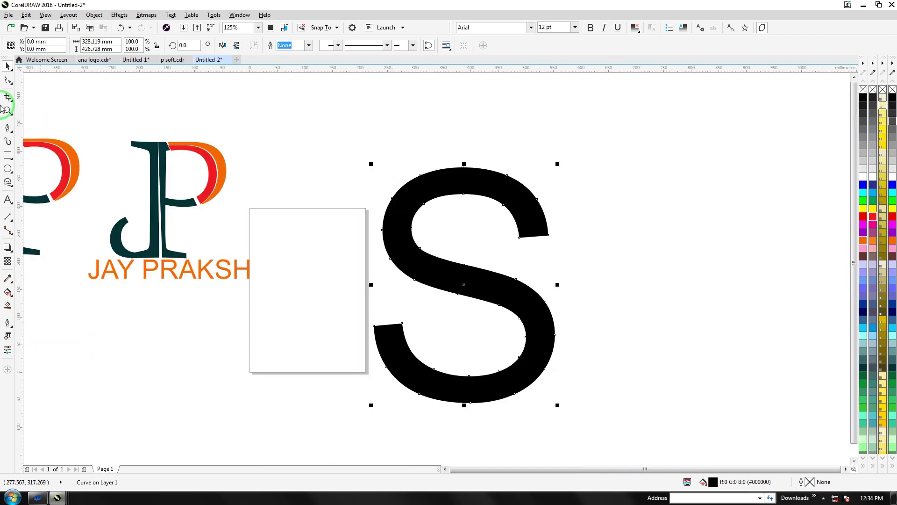
click(7, 82)
click(519, 238)
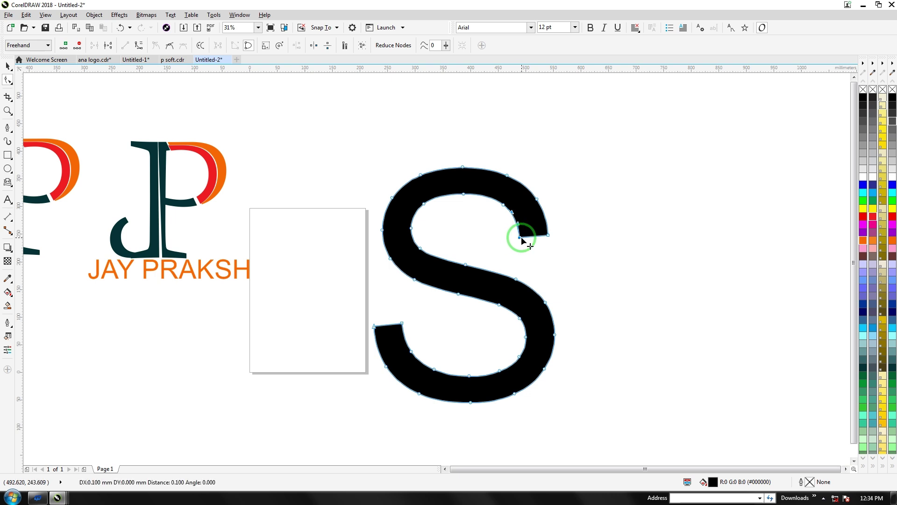
double_click(520, 240)
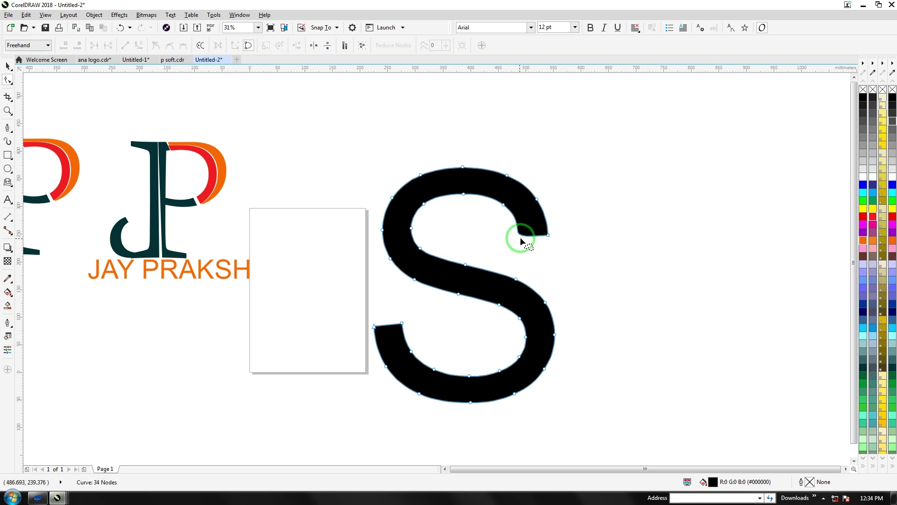
double_click(506, 215)
click(548, 238)
mouse_move(549, 238)
mouse_down()
mouse_move(589, 250)
mouse_move(548, 238)
mouse_up()
click(478, 242)
drag(485, 243, 495, 226)
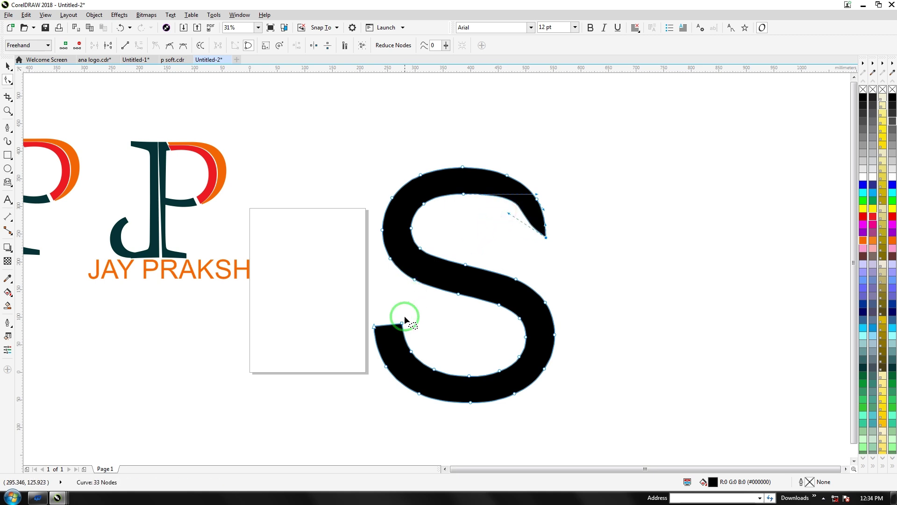
Delete the two nodes at the S's lower-left end so the tail tapers
mouse_move(398, 314)
mouse_down()
mouse_move(421, 362)
mouse_move(401, 335)
mouse_move(408, 306)
mouse_move(427, 328)
mouse_move(393, 352)
mouse_move(396, 344)
mouse_up()
key(Delete)
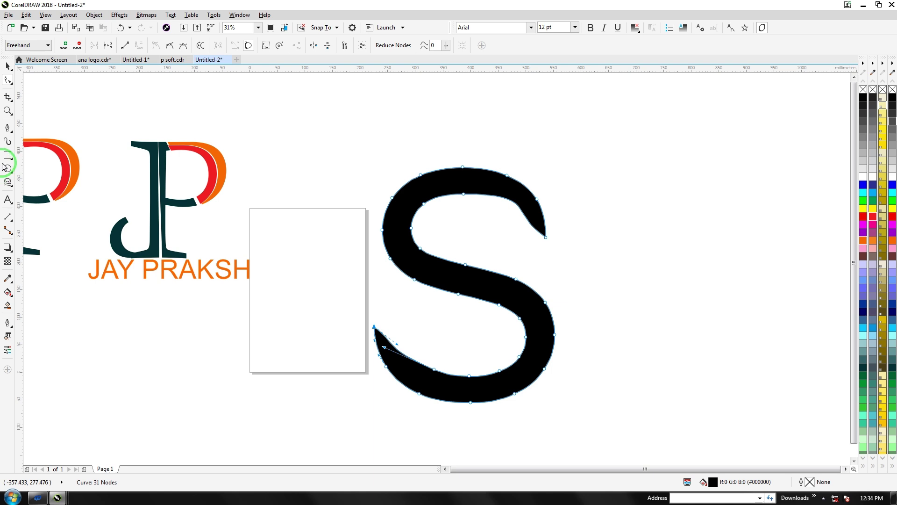
click(9, 127)
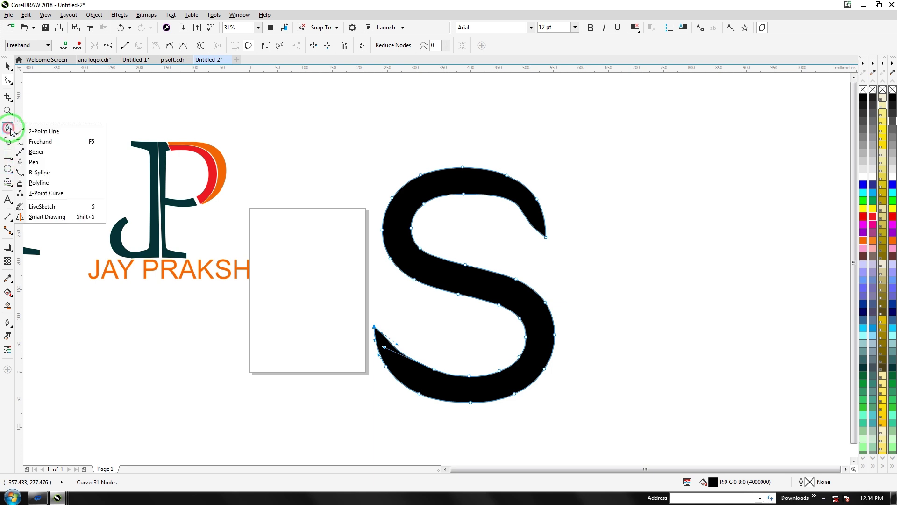
Draw a bent 3-point curve on the page left of the S
click(8, 182)
click(8, 170)
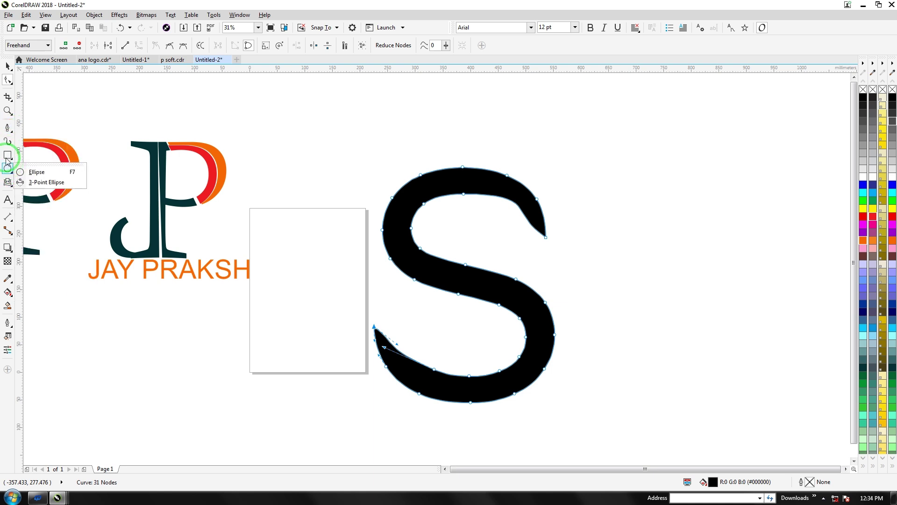
click(9, 127)
click(30, 189)
drag(266, 308, 368, 384)
click(338, 317)
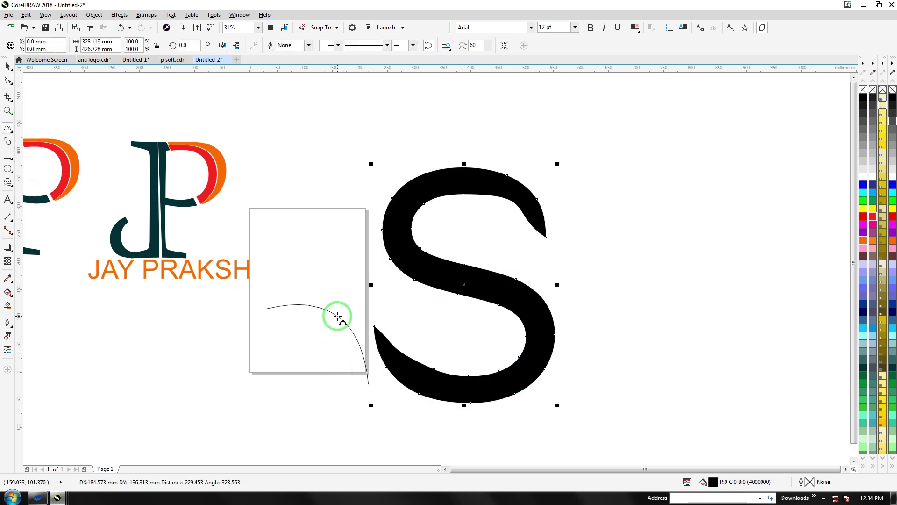
drag(267, 309, 369, 383)
click(349, 342)
Reshape the curve into a slender leaf, shrink it to about 69% and tilt it
click(8, 80)
click(266, 309)
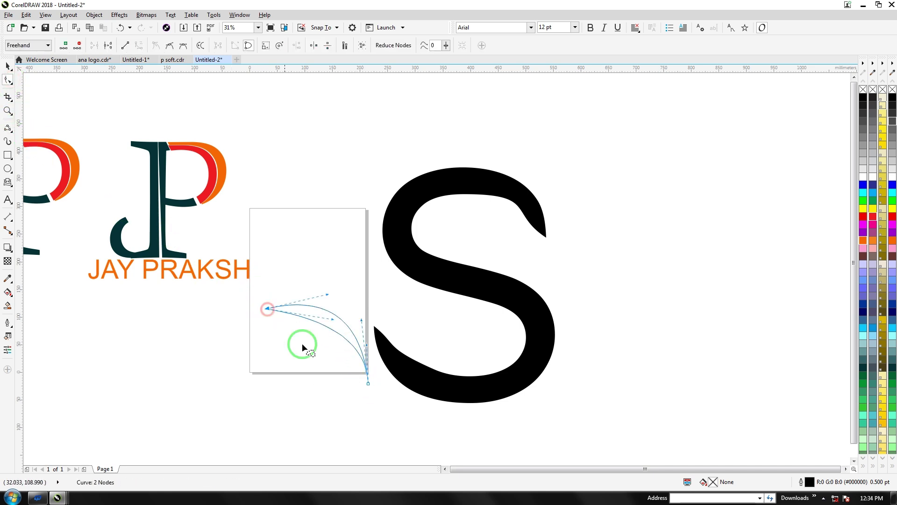
drag(327, 369, 305, 396)
drag(360, 319, 390, 333)
click(8, 68)
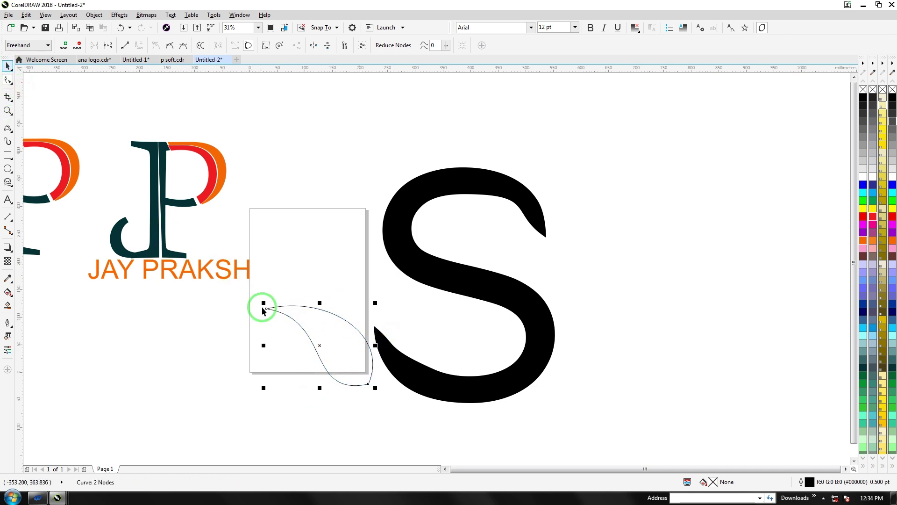
drag(260, 305, 367, 293)
click(346, 314)
Duplicate the leaf up and right, mirror the copy vertically and rotate it upright
right_click(367, 293)
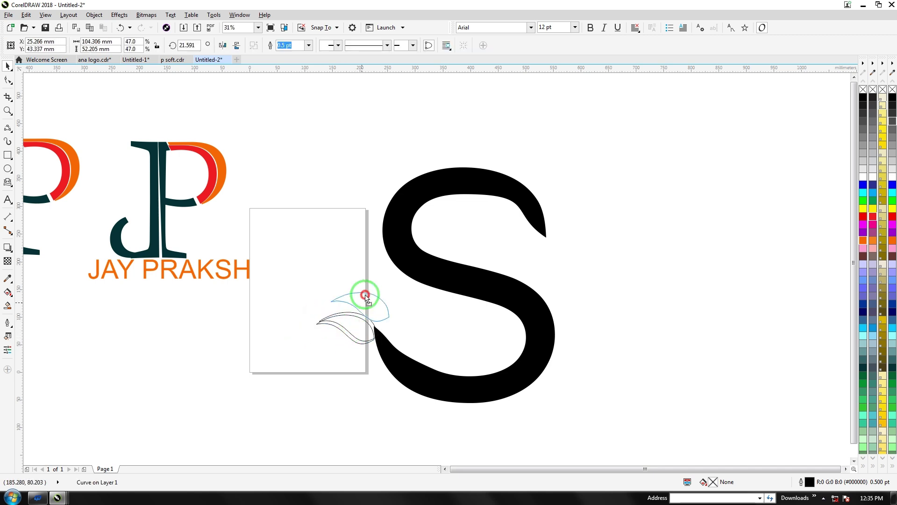
click(237, 47)
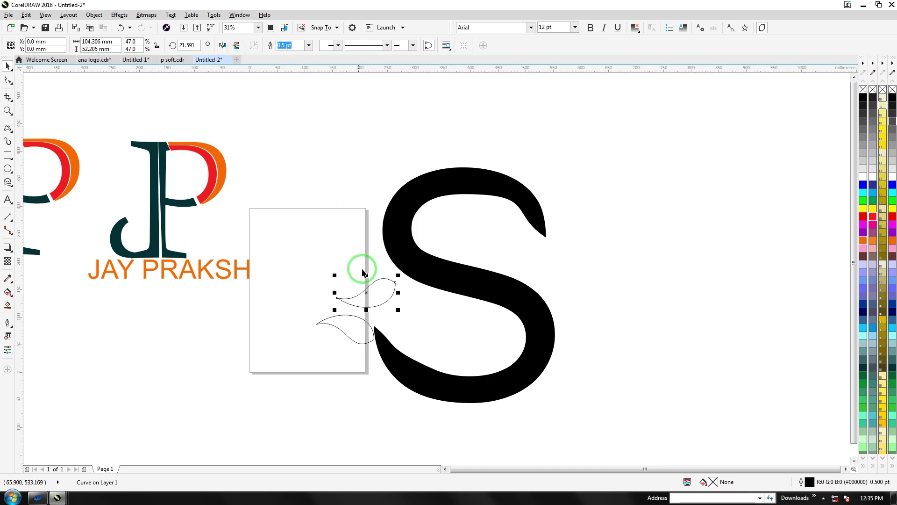
click(371, 284)
drag(400, 277, 384, 318)
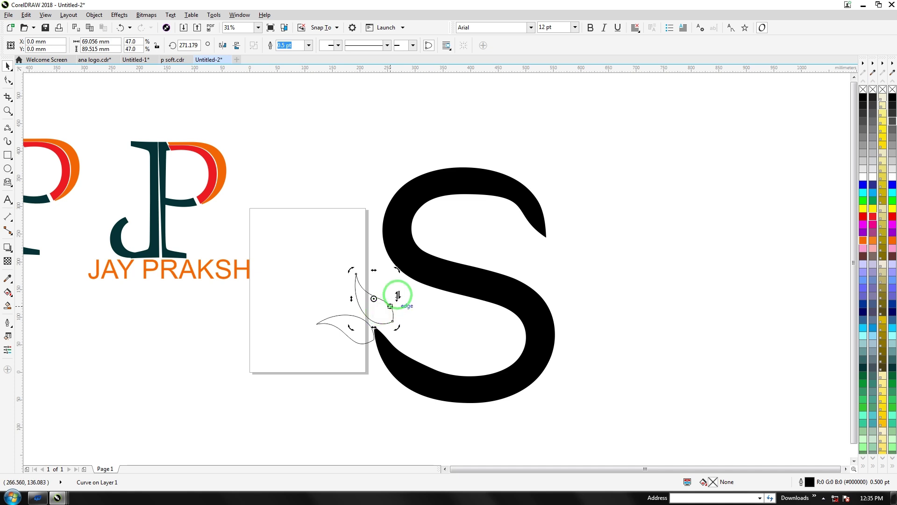
drag(397, 271, 353, 282)
click(374, 306)
key(F10)
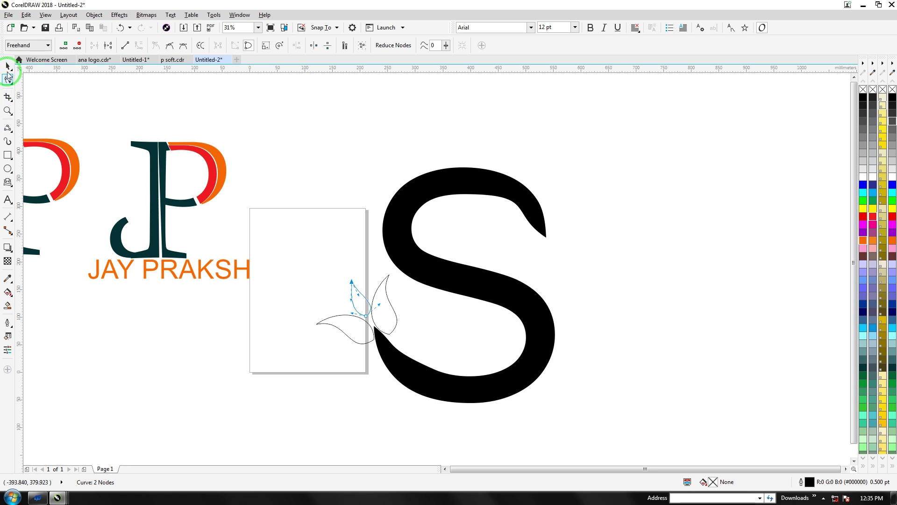
Place the third leaf beside the other two
click(8, 67)
click(225, 321)
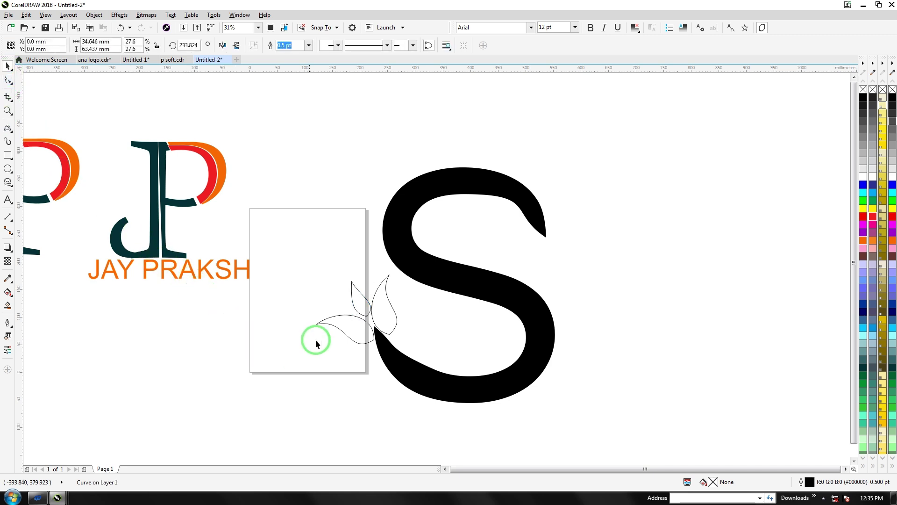
drag(359, 302, 360, 299)
Fill the S with a diagonal linear gradient from olive yellow to black
click(395, 260)
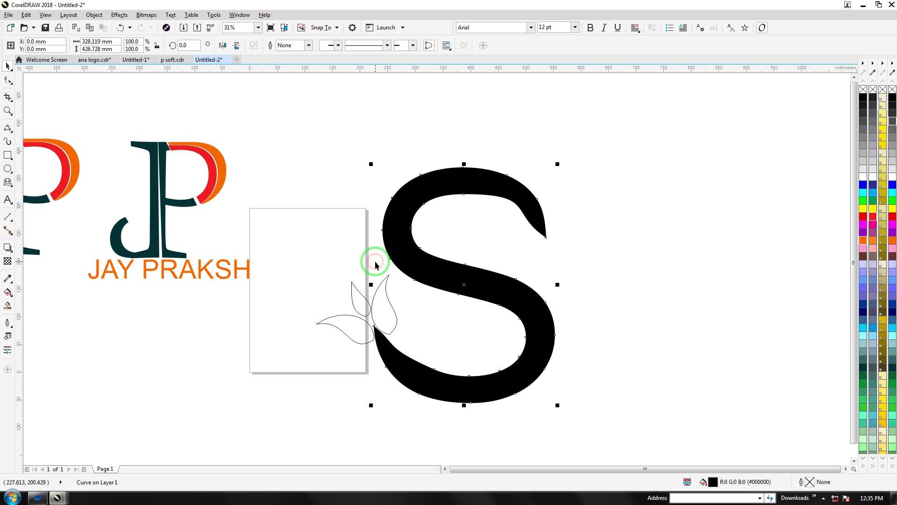
click(883, 320)
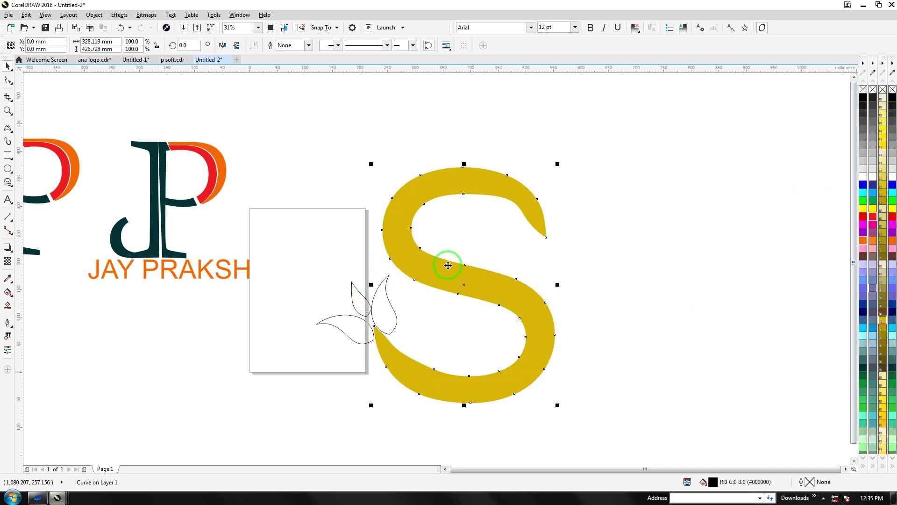
key(g)
drag(396, 252, 547, 284)
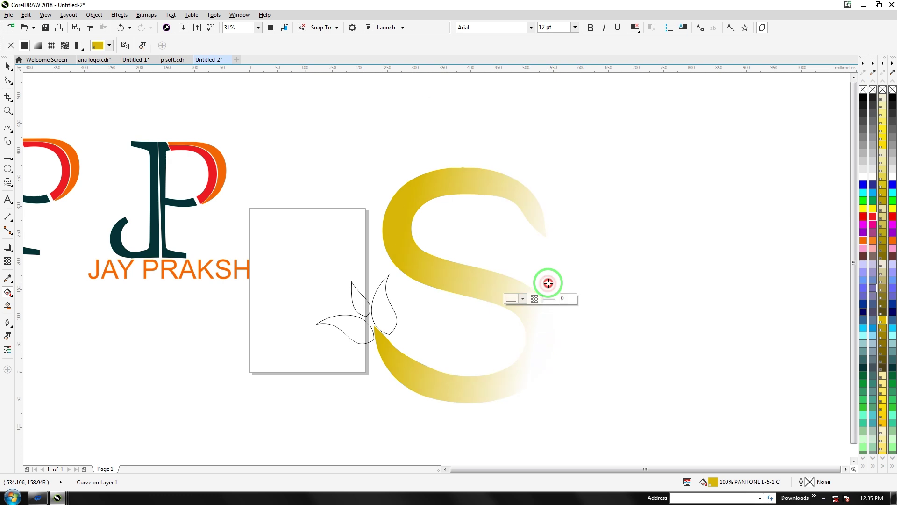
click(863, 97)
drag(396, 257, 392, 259)
drag(295, 260, 408, 354)
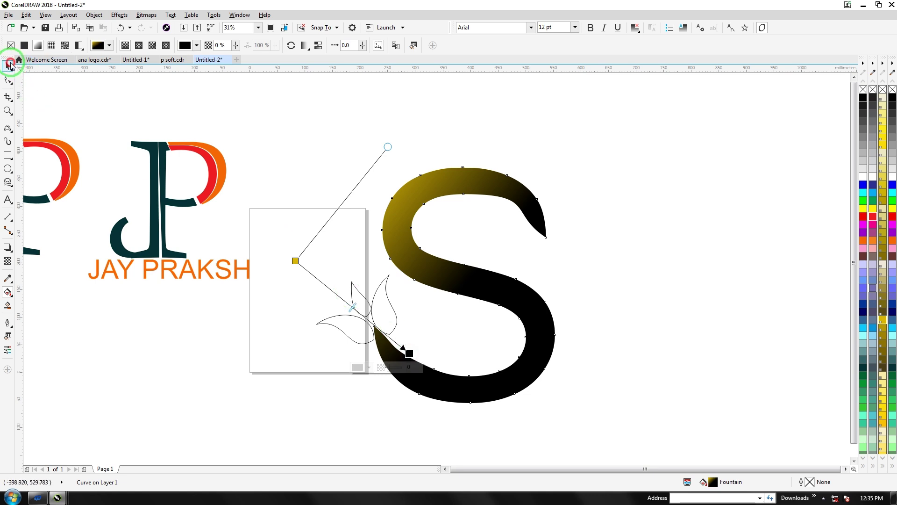
click(8, 66)
drag(271, 260, 414, 356)
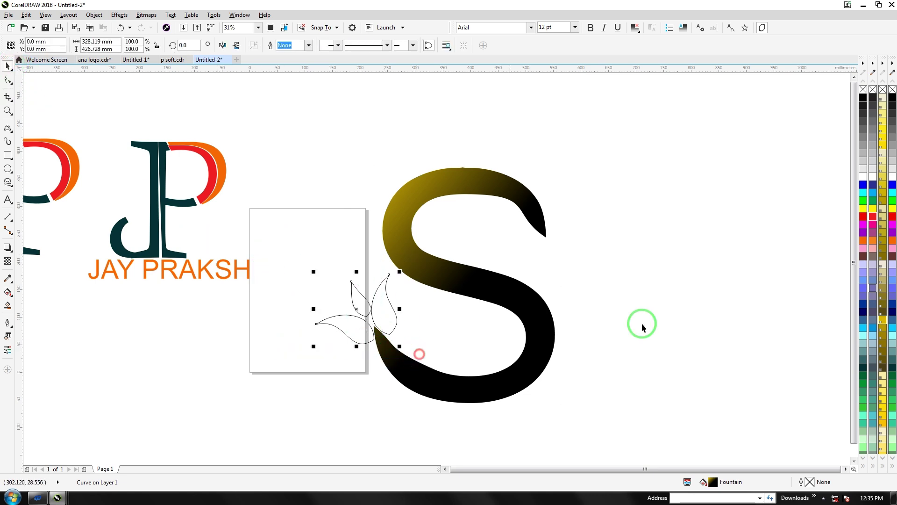
Fill the leaves red and place a grouped, mirrored and flipped copy at the S's upper end
click(861, 217)
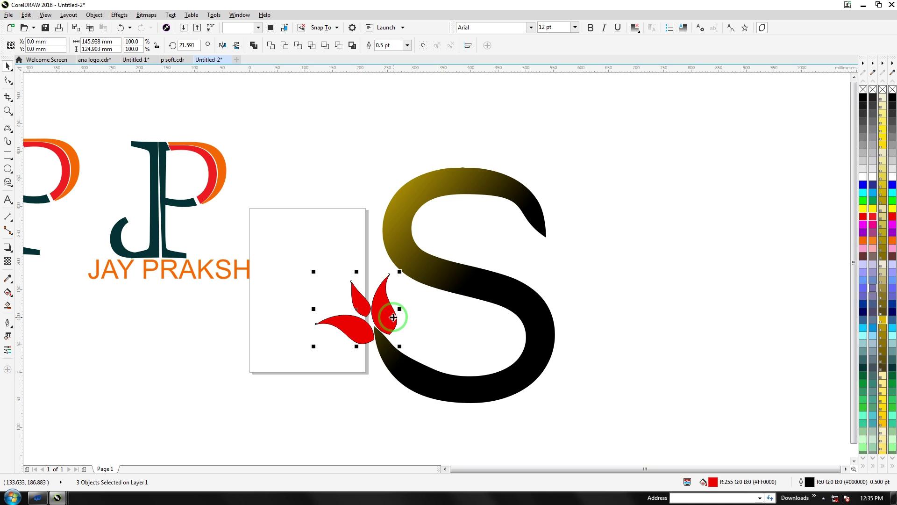
drag(388, 313, 544, 233)
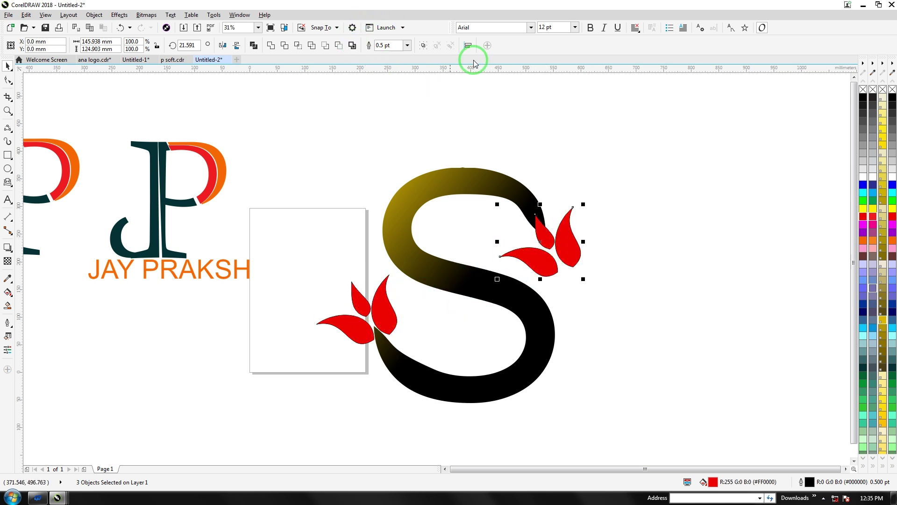
click(422, 45)
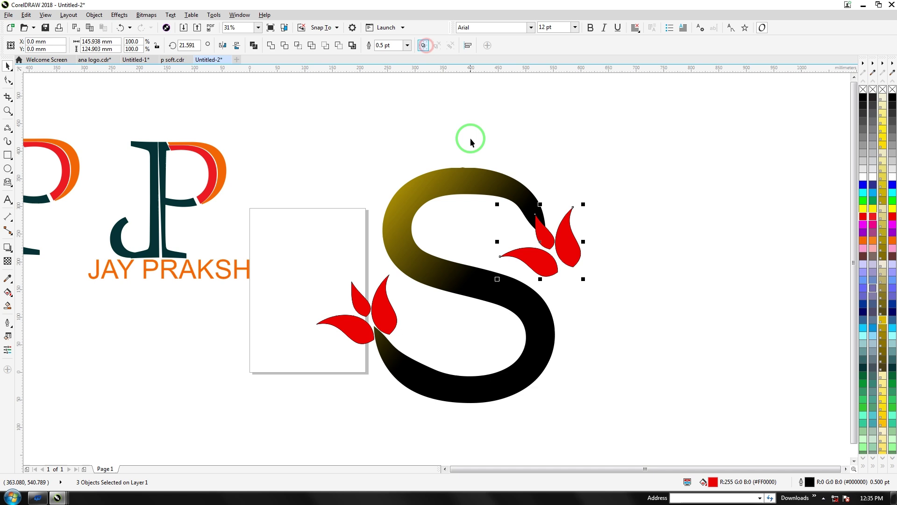
click(222, 45)
click(237, 45)
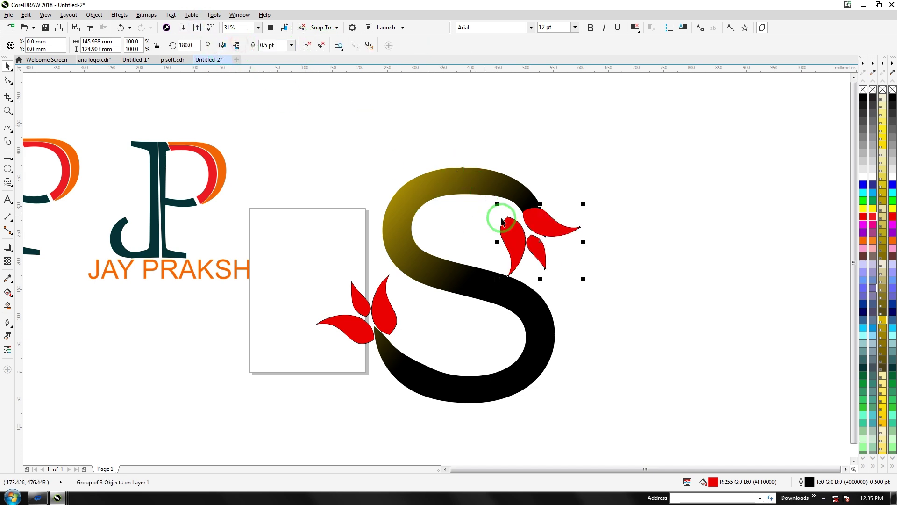
drag(550, 221, 570, 215)
drag(541, 256, 574, 250)
click(597, 256)
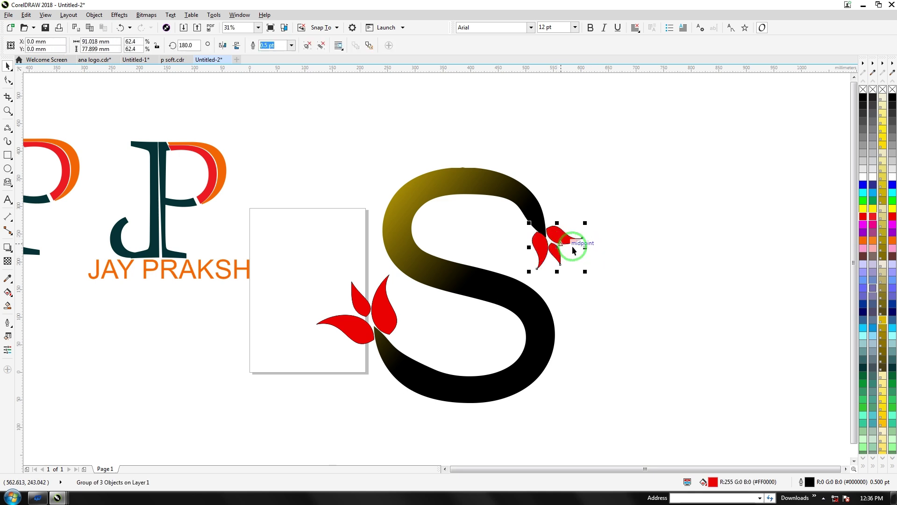
Weld the S and all the leaves into one shape and nudge it into position
click(548, 239)
drag(280, 130, 587, 406)
click(271, 45)
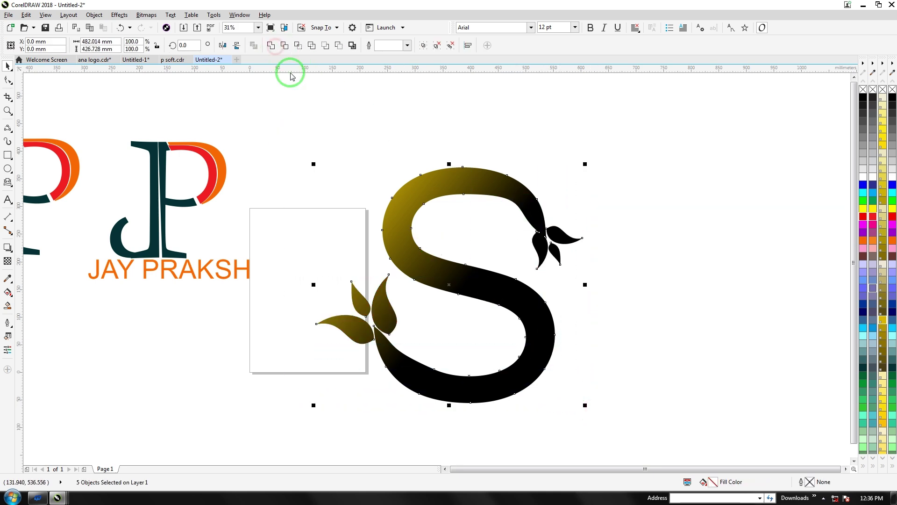
click(334, 196)
click(403, 239)
drag(403, 239, 423, 228)
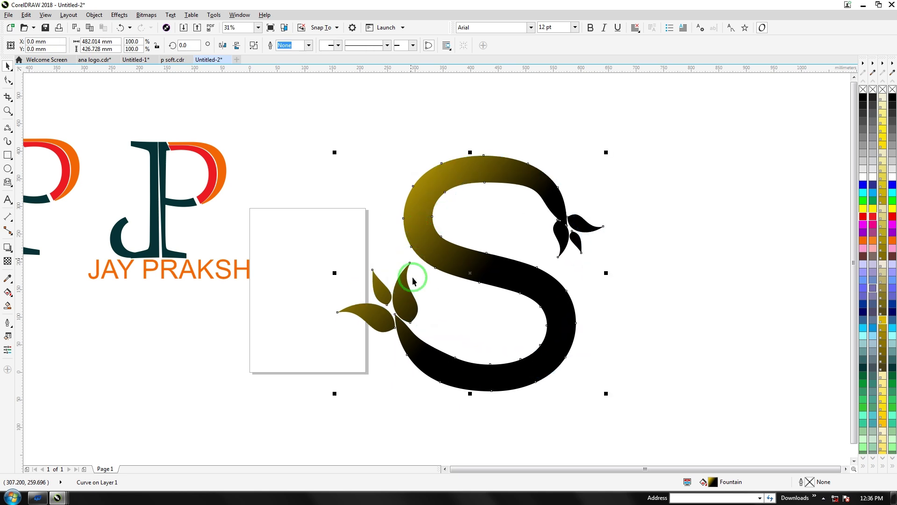
drag(452, 256, 441, 251)
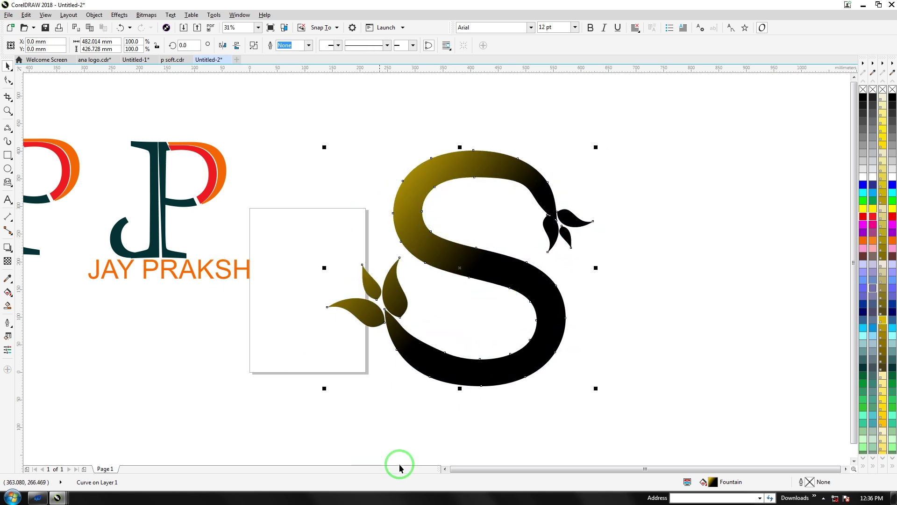
click(445, 468)
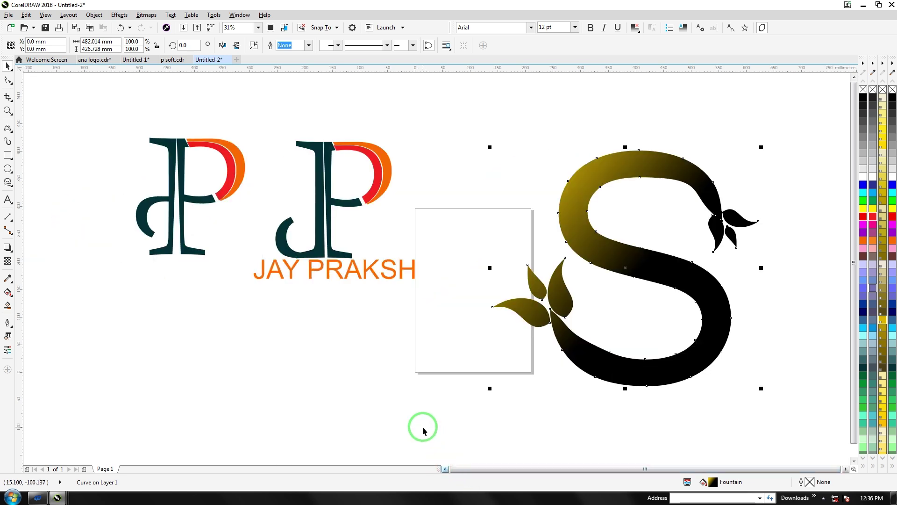